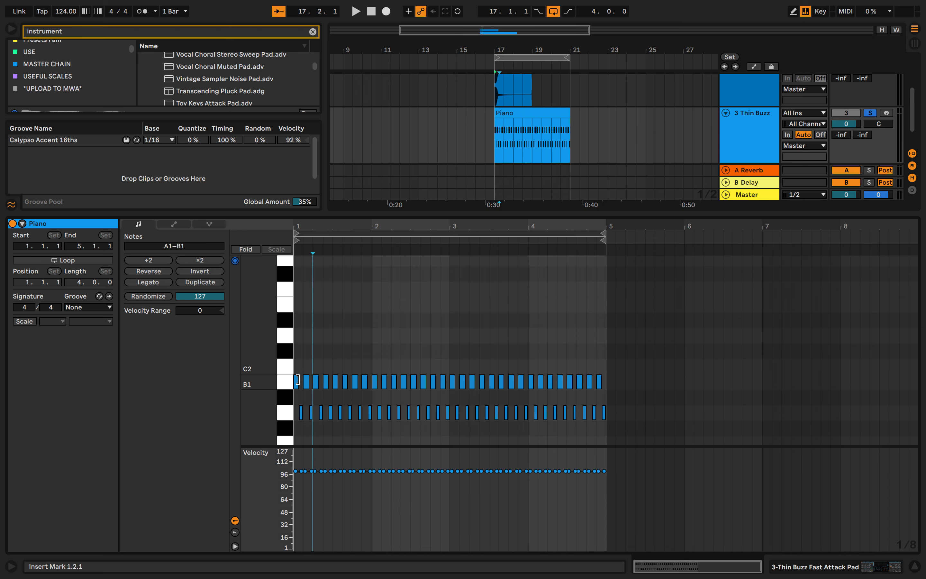
Lower the velocity of the first B1 note in the Piano clip to 19 and play the clip's beginning
{"action": "left_click", "coordinate": [297, 384]}
{"action": "scroll", "coordinate": [300, 475], "scroll_direction": "up", "scroll_amount": 10}
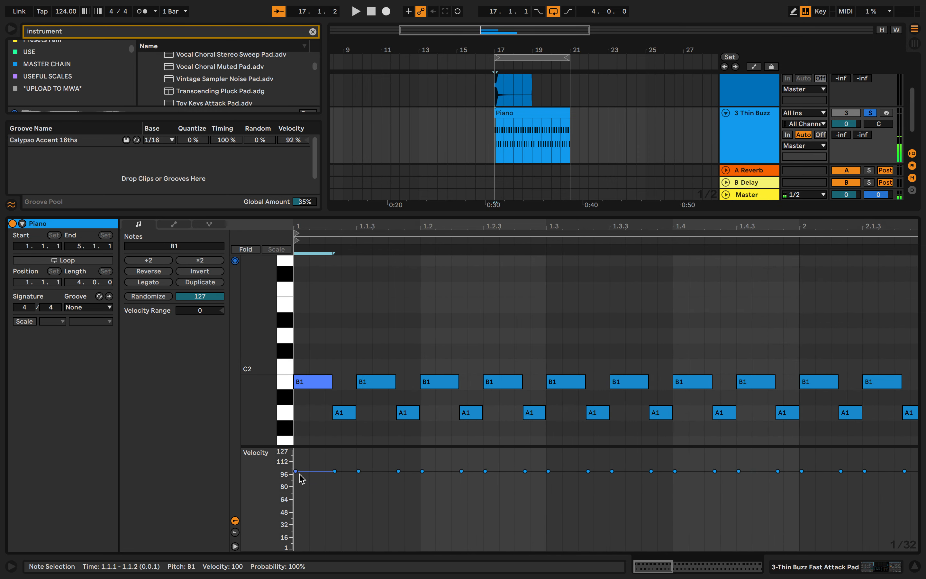
{"action": "left_click_drag", "start_coordinate": [297, 472], "coordinate": [297, 474]}
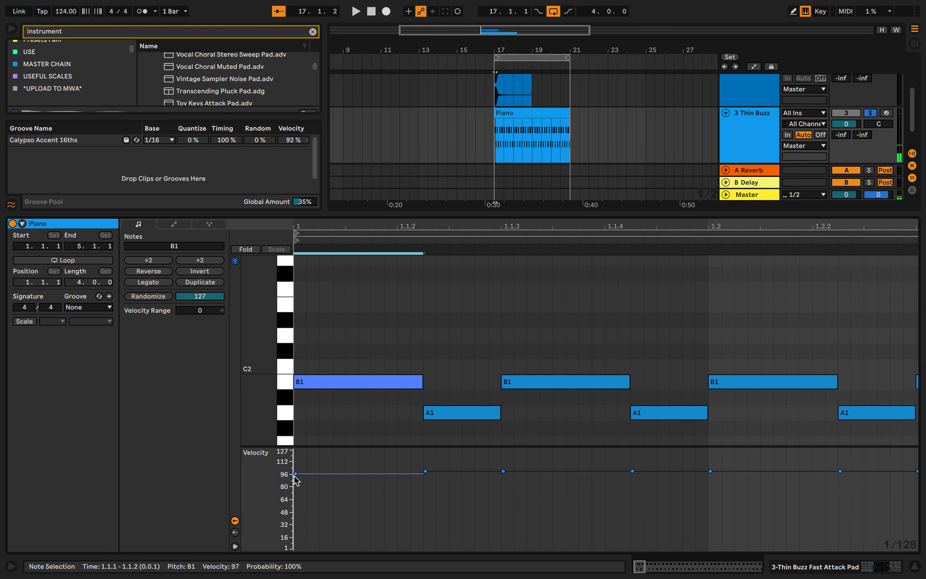
{"action": "left_click_drag", "start_coordinate": [298, 475], "coordinate": [297, 524]}
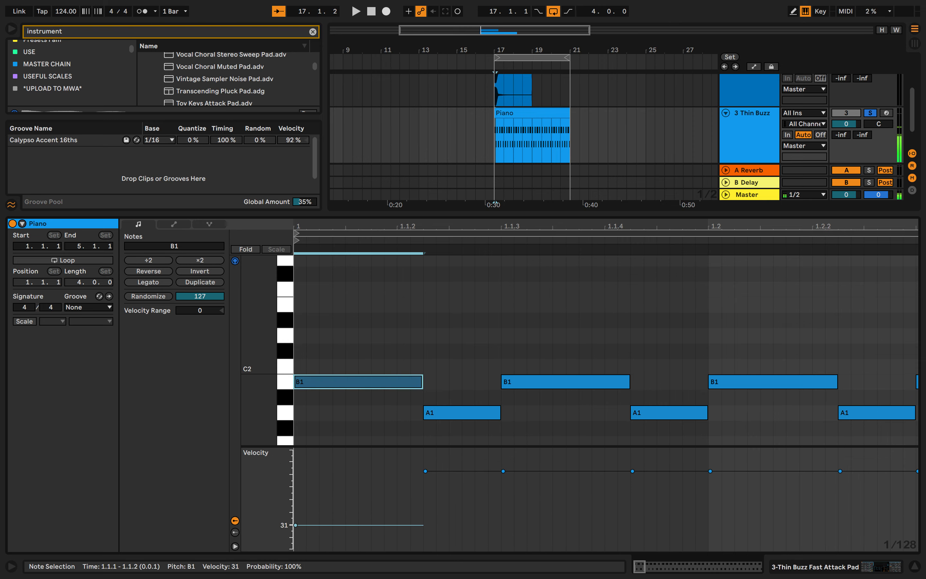
{"action": "key", "text": "space"}
{"action": "key", "text": "space"}
{"action": "key", "text": "space"}
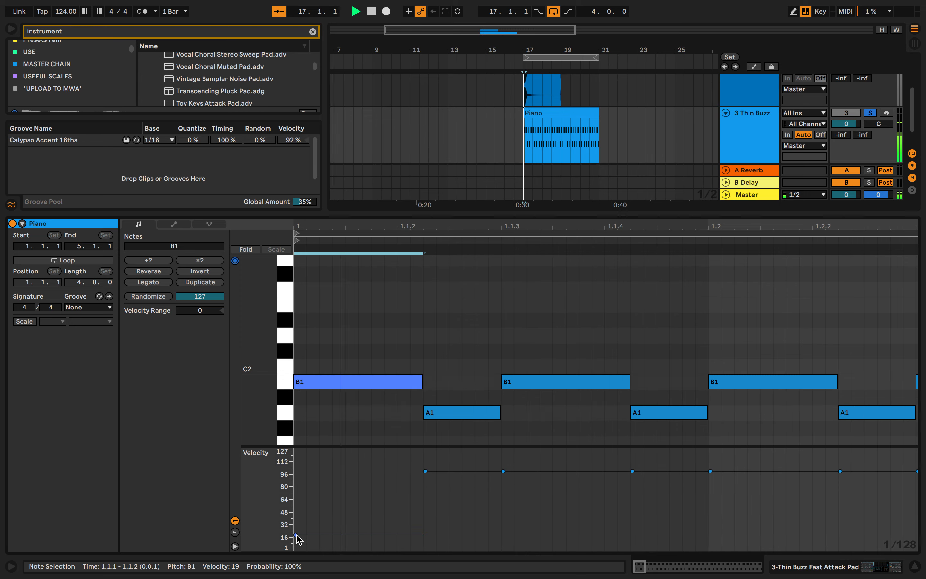
{"action": "key", "text": "space"}
{"action": "scroll", "coordinate": [419, 386], "scroll_direction": "down", "scroll_amount": 10}
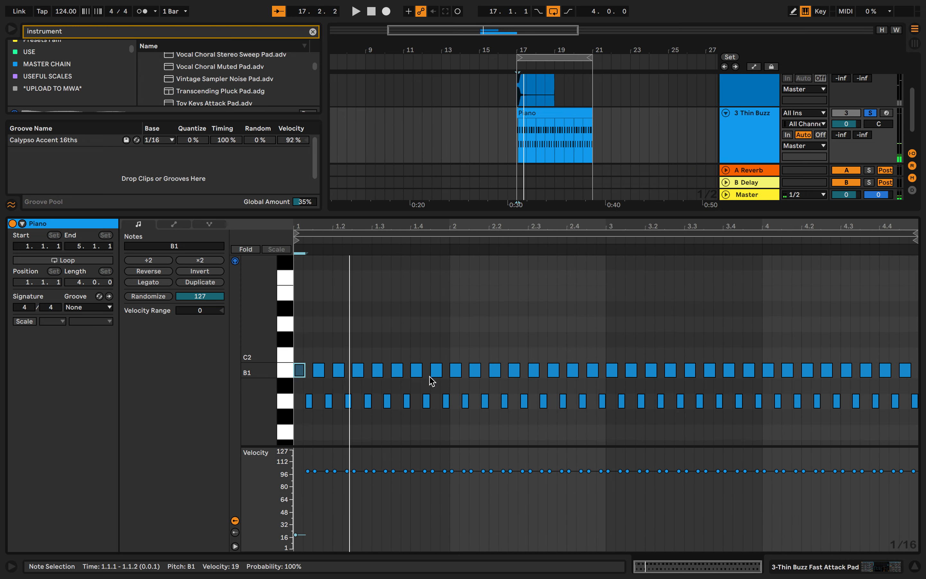
{"action": "left_click_drag", "start_coordinate": [318, 347], "coordinate": [287, 411]}
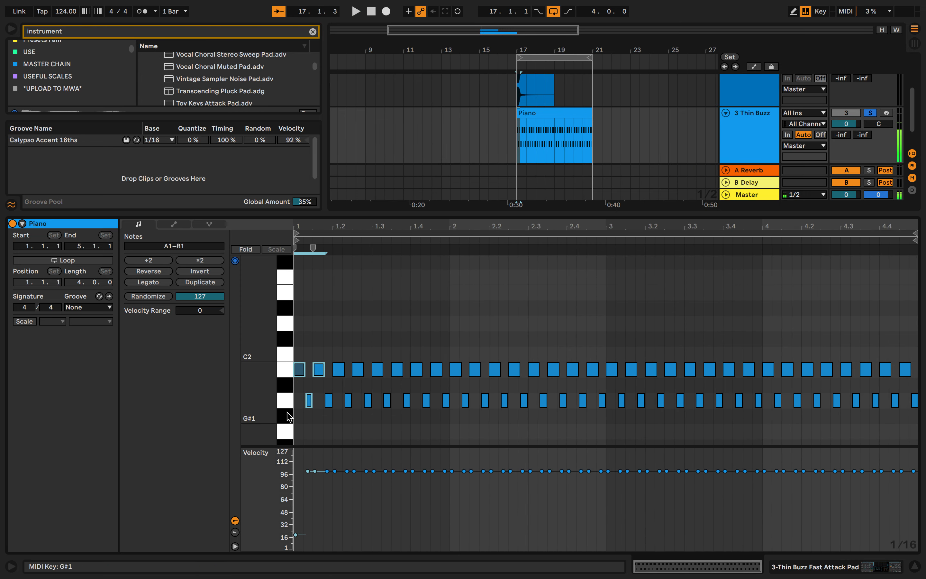
{"action": "key", "text": "super+d"}
{"action": "key", "text": "super+d"}
{"action": "key", "text": "super+d"}
{"action": "key", "text": "super+z"}
{"action": "key", "text": "super+z"}
{"action": "key", "text": "super+z"}
Select the clip's first B1 and A1 notes and duplicate the pair repeatedly up to the start of bar 3
{"action": "left_click", "coordinate": [310, 424]}
{"action": "left_click_drag", "start_coordinate": [308, 419], "coordinate": [284, 363]}
{"action": "key", "text": "super+d"}
{"action": "key", "text": "super+d"}
{"action": "key", "text": "super+d"}
{"action": "key", "text": "super+d"}
{"action": "key", "text": "super+d"}
{"action": "key", "text": "super+d"}
{"action": "key", "text": "super+d"}
{"action": "key", "text": "super+d"}
{"action": "key", "text": "super+d"}
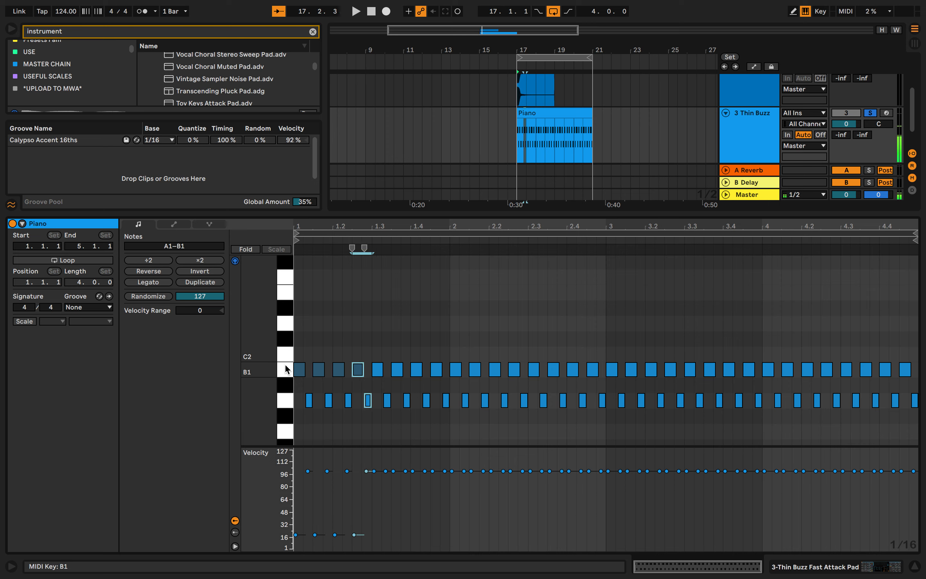
{"action": "key", "text": "super+d"}
{"action": "key", "text": "super+d"}
{"action": "key", "text": "super+d"}
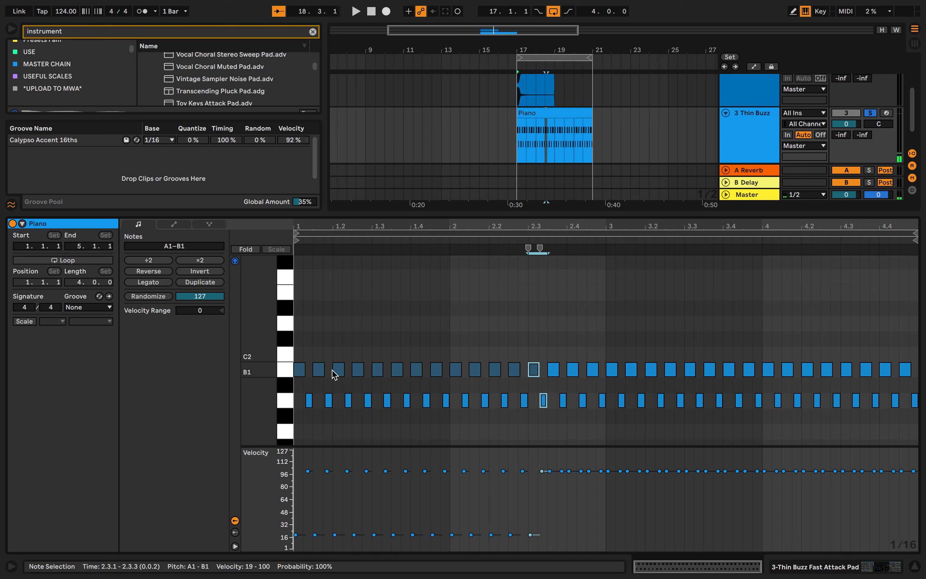
{"action": "key", "text": "super+d"}
{"action": "key", "text": "super+d"}
{"action": "key", "text": "super+d"}
{"action": "key", "text": "super+d"}
{"action": "key", "text": "super+d"}
Play the clip and undo the last duplications of the note pair back to beat 2.3
{"action": "left_click", "coordinate": [304, 340]}
{"action": "key", "text": "space"}
{"action": "key", "text": "super+z"}
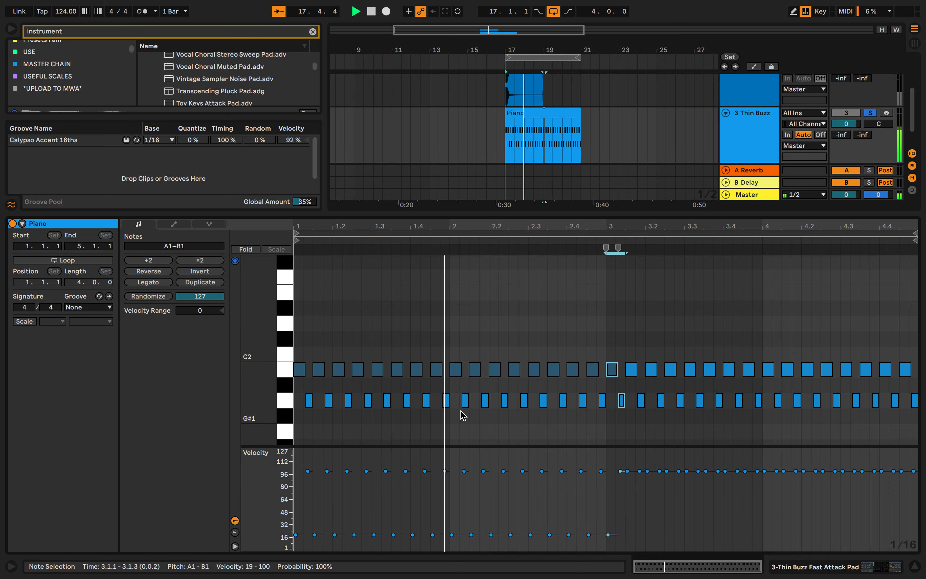
{"action": "key", "text": "super+z"}
{"action": "key", "text": "super+z"}
{"action": "key", "text": "super+z"}
{"action": "key", "text": "super+z"}
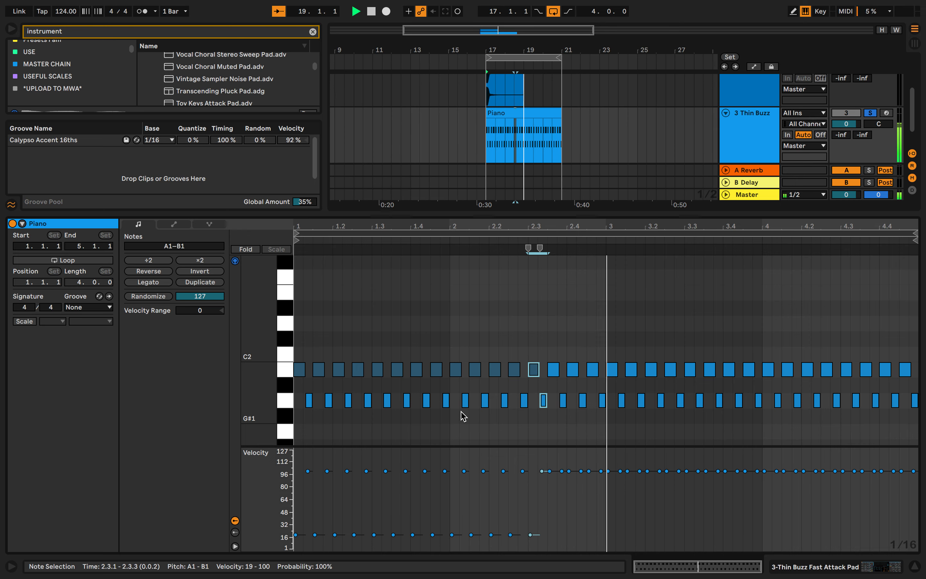
Stop playback and duplicate all notes of bars 1 and 2 into bars 3 and 4
{"action": "key", "text": "space"}
{"action": "left_click_drag", "start_coordinate": [599, 427], "coordinate": [103, 284]}
{"action": "key", "text": "super+d"}
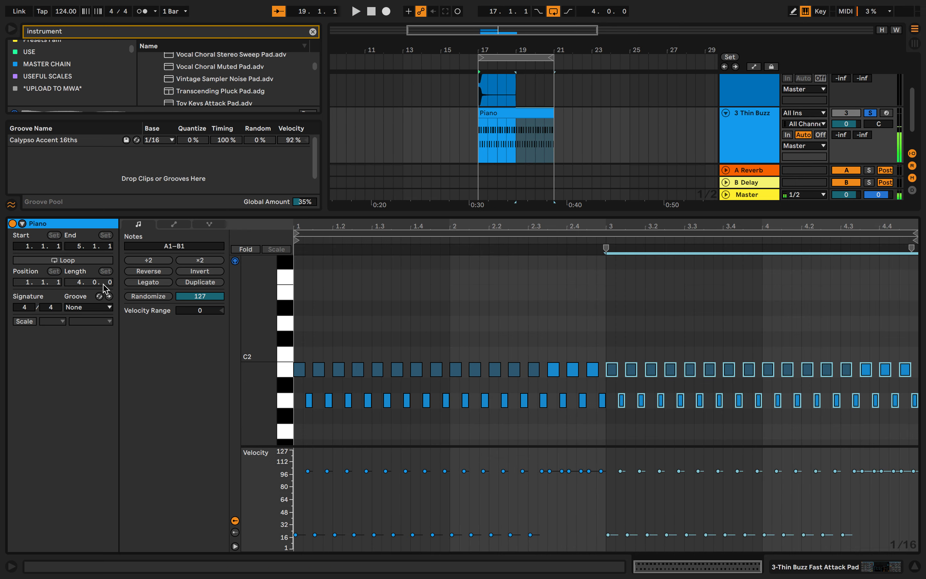
Play the Piano clip to listen to the alternating note velocities
{"action": "left_click", "coordinate": [383, 306]}
{"action": "key", "text": "space"}
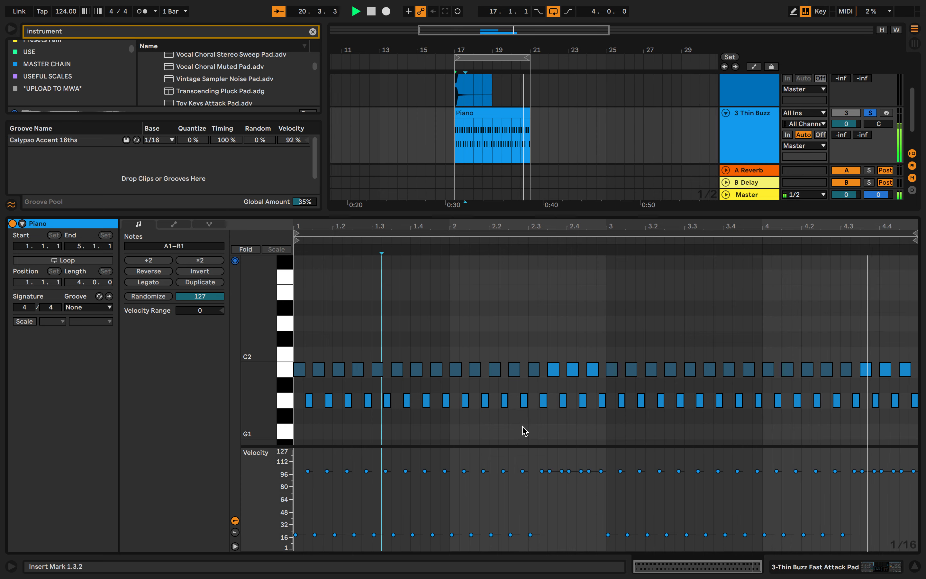
{"action": "left_click", "coordinate": [457, 335]}
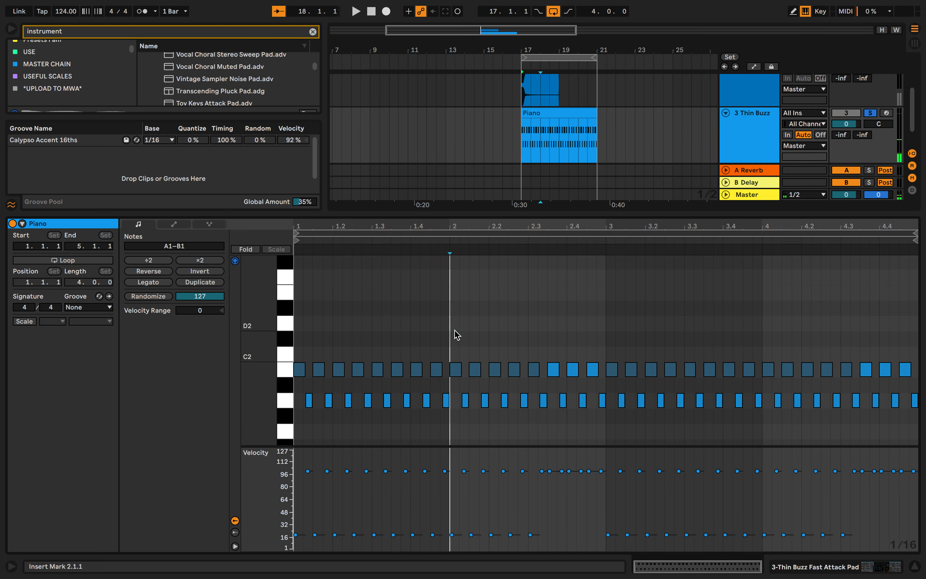
{"action": "left_click", "coordinate": [439, 332]}
{"action": "key", "text": "space"}
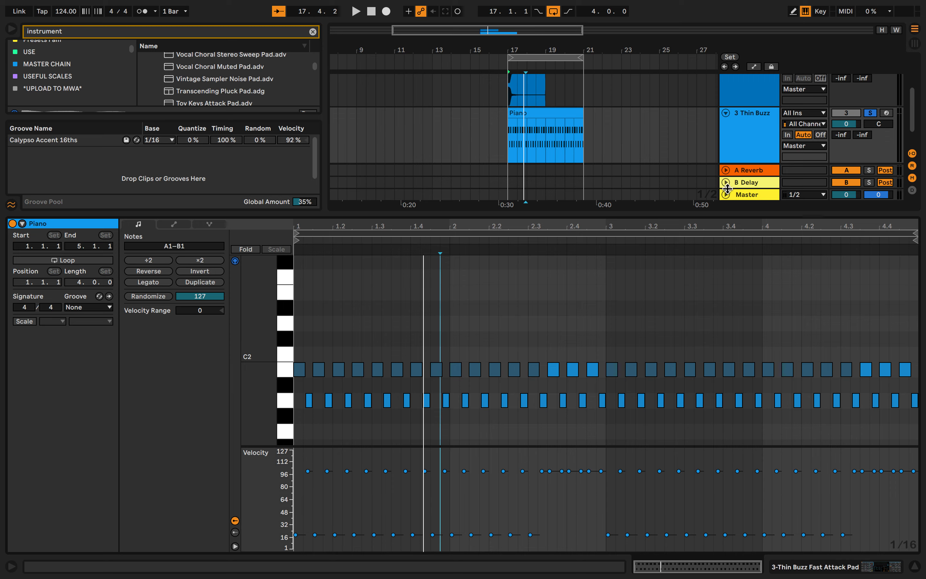
Arm the 3 Thin Buzz track for recording and delete all notes of its Piano clip
{"action": "left_click", "coordinate": [887, 113]}
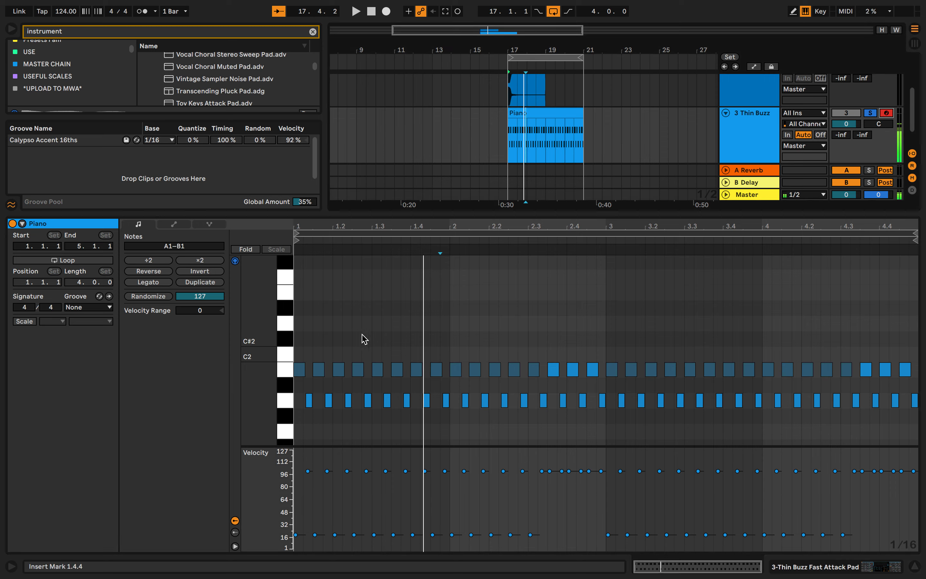
{"action": "key", "text": "space"}
{"action": "key", "text": "ctrl+a"}
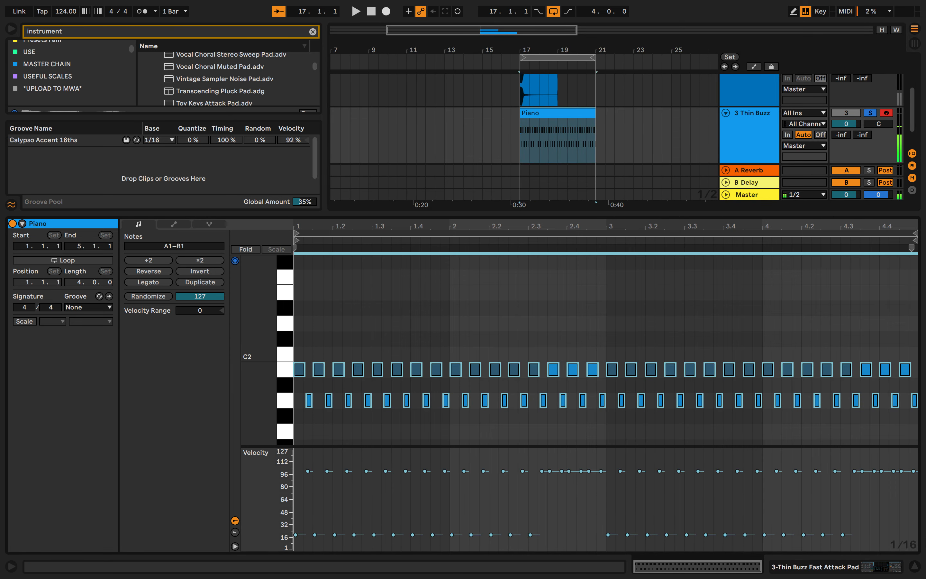
{"action": "key", "text": "Delete"}
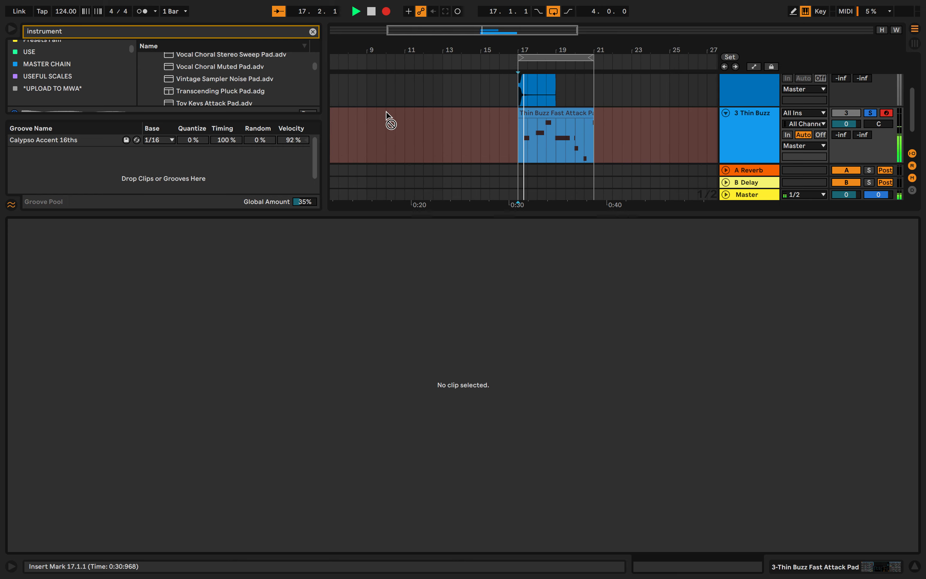
Finish recording the new melody clip, open it and disarm the 3 Thin Buzz track
{"action": "key", "text": "space"}
{"action": "left_click", "coordinate": [530, 117]}
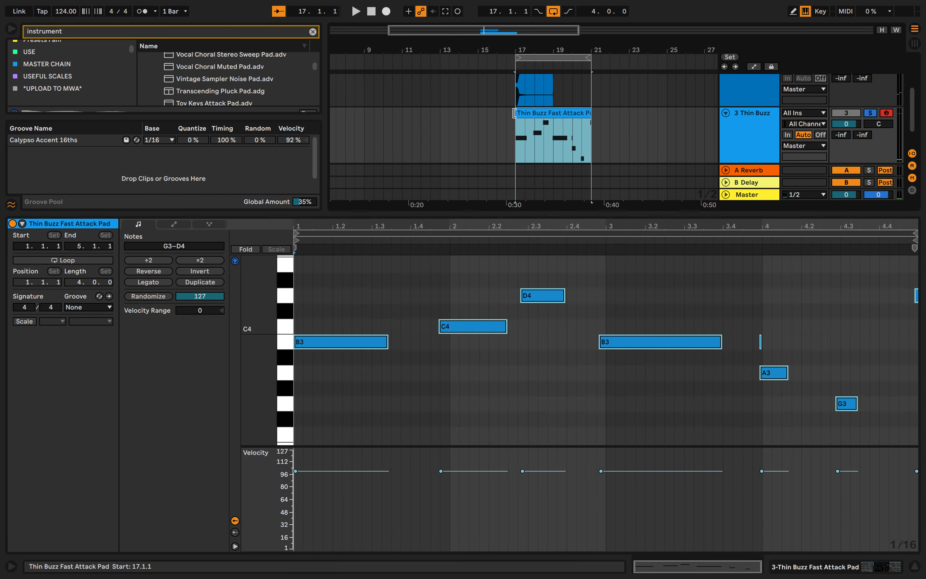
{"action": "left_click", "coordinate": [605, 118]}
{"action": "left_click", "coordinate": [887, 113]}
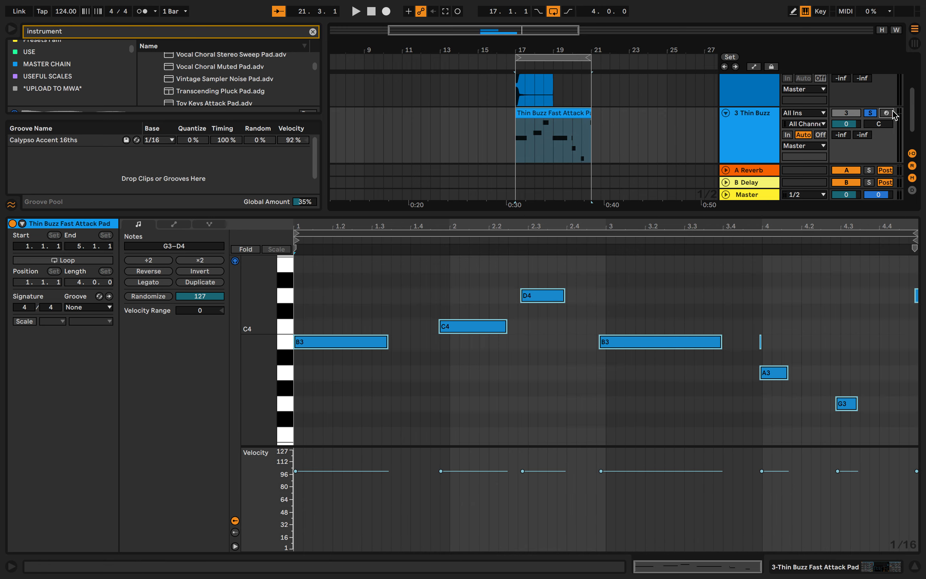
Play the newly recorded Thin Buzz clip from bar 17 to listen to the melody
{"action": "left_click", "coordinate": [522, 153]}
{"action": "key", "text": "space"}
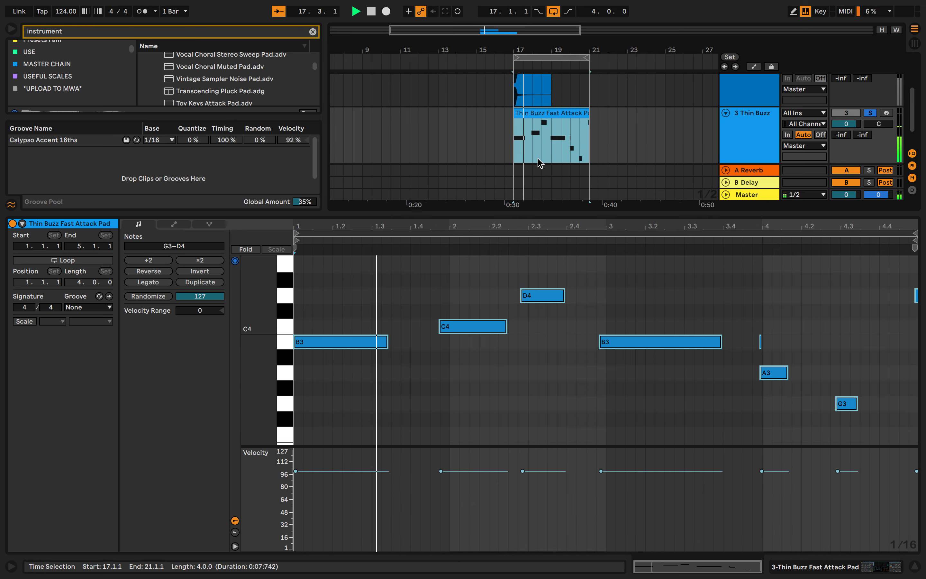
{"action": "key", "text": "XF86AudioRaiseVolume"}
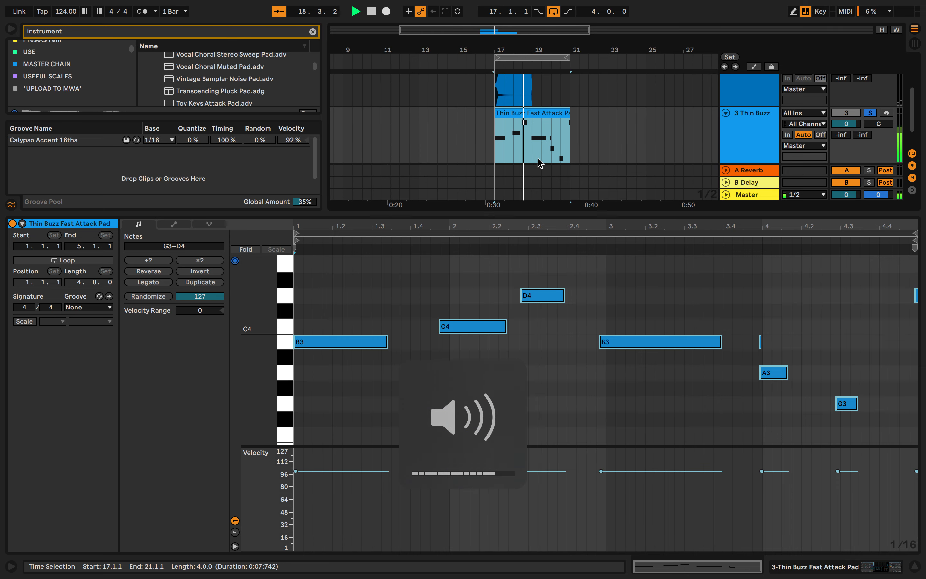
{"action": "key", "text": "XF86AudioLowerVolume"}
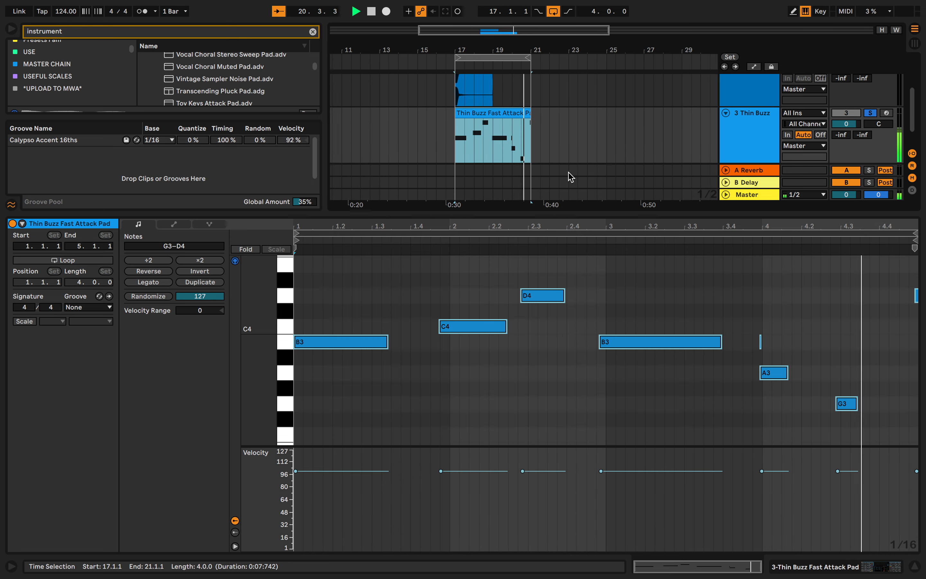
{"action": "key", "text": "space"}
Select the recorded Thin Buzz clip for editing and turn off the MIDI note preview
{"action": "left_click", "coordinate": [586, 150]}
{"action": "scroll", "coordinate": [586, 149], "scroll_direction": "up", "scroll_amount": 3}
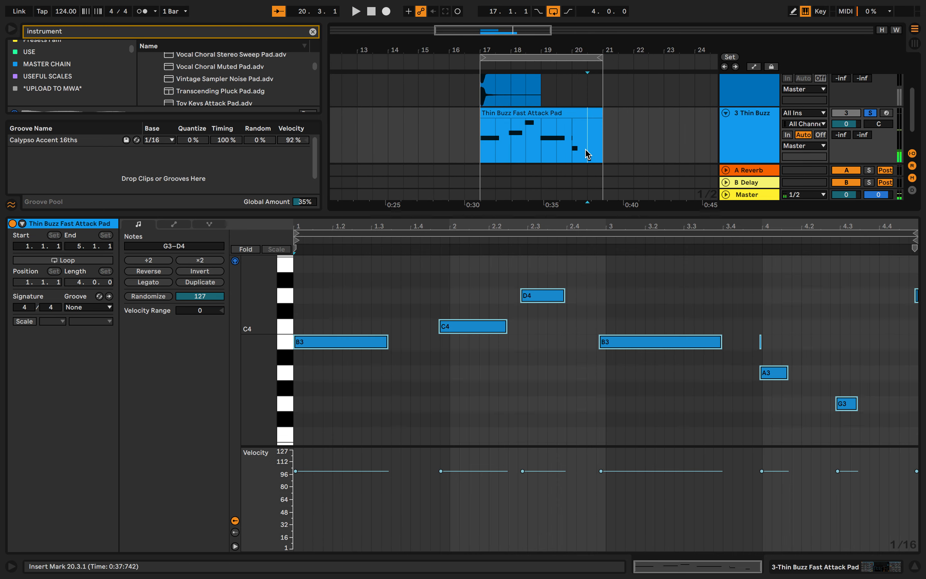
{"action": "scroll", "coordinate": [586, 150], "scroll_direction": "down", "scroll_amount": 6}
{"action": "left_click", "coordinate": [587, 321]}
{"action": "left_click", "coordinate": [525, 113]}
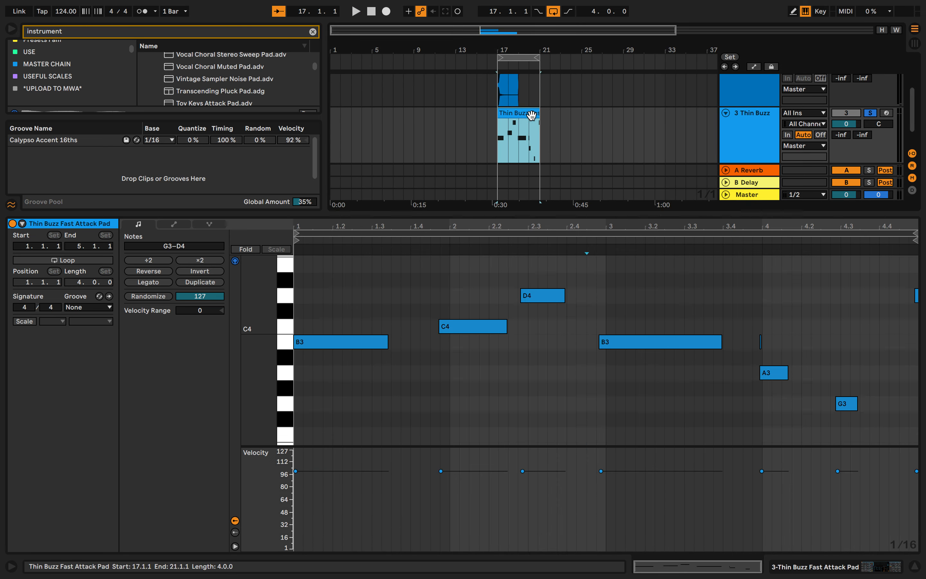
{"action": "left_click", "coordinate": [235, 261]}
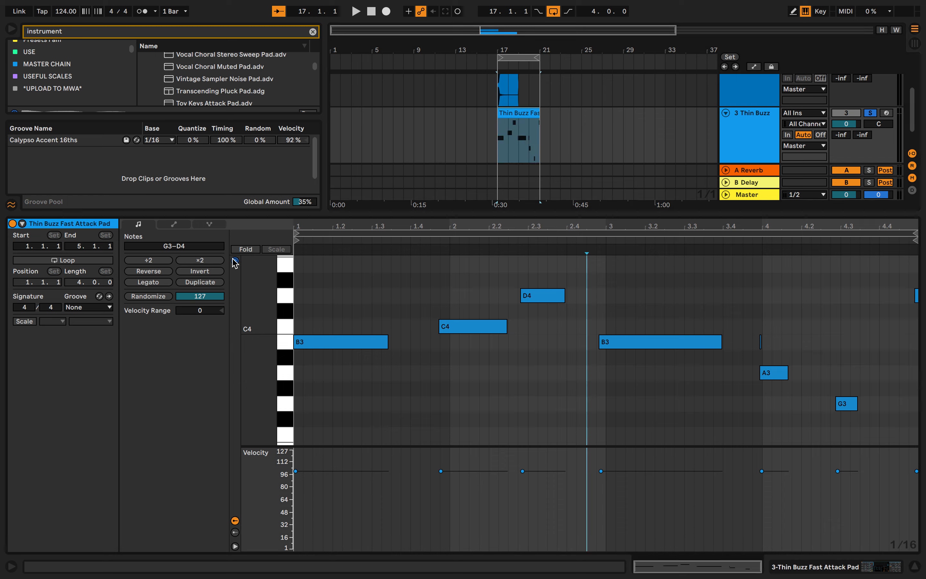
Delete the stray D4 note at the clip's end and the very short B3 note just before bar 4
{"action": "left_click_drag", "start_coordinate": [813, 280], "coordinate": [917, 306]}
{"action": "key", "text": "Delete"}
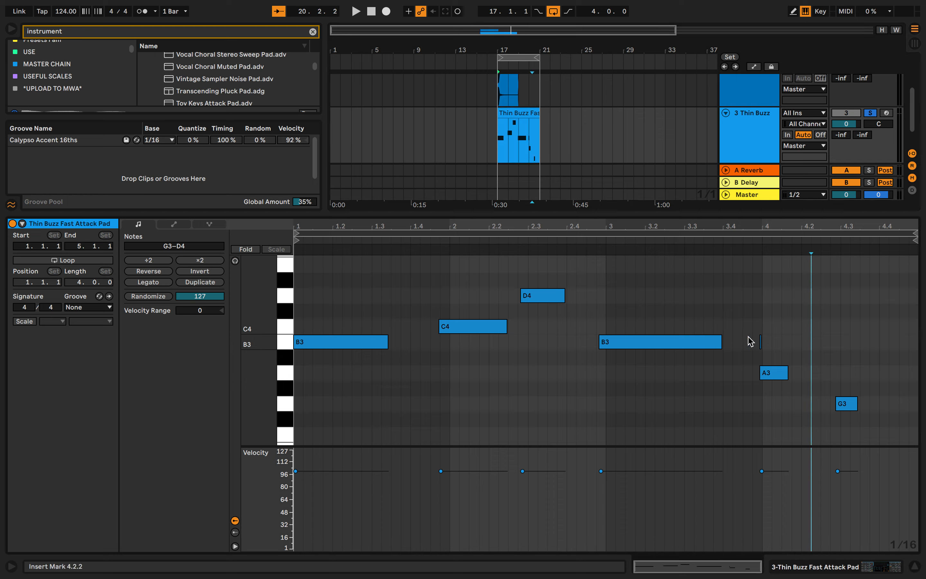
{"action": "left_click", "coordinate": [761, 341]}
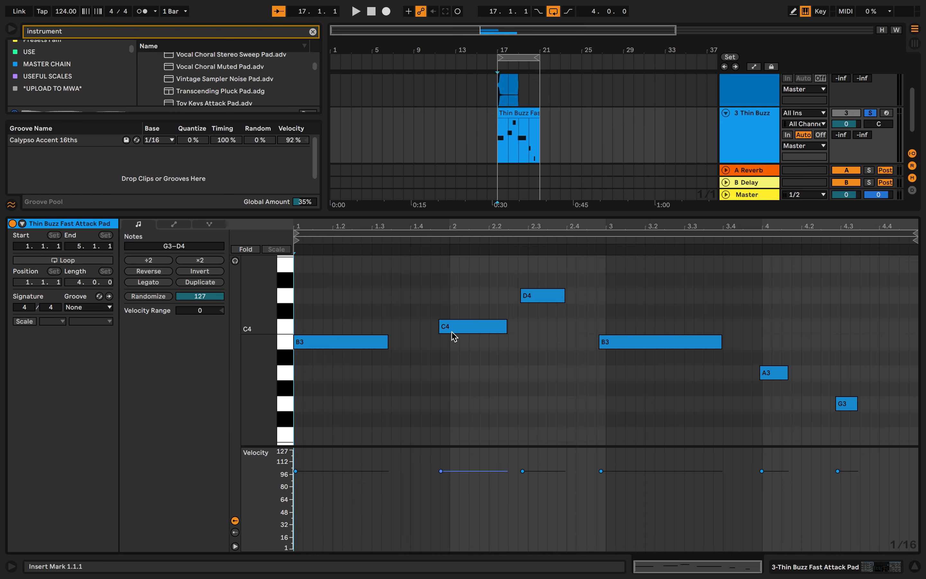
Examine how the start of the C4 note just before bar 2 lines up with the grid
{"action": "scroll", "coordinate": [439, 326], "scroll_direction": "up", "scroll_amount": 5}
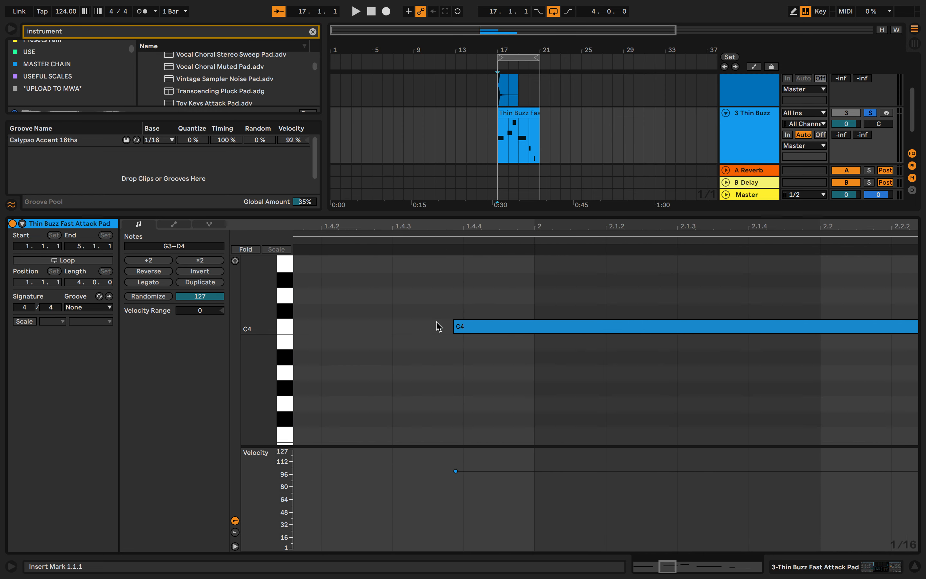
{"action": "scroll", "coordinate": [439, 326], "scroll_direction": "down", "scroll_amount": 3}
{"action": "scroll", "coordinate": [438, 326], "scroll_direction": "up", "scroll_amount": 4}
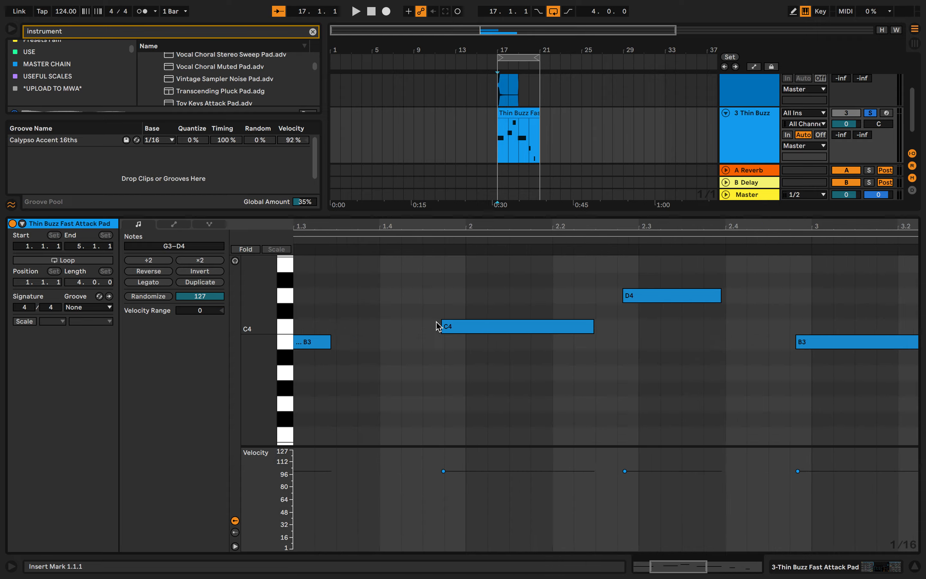
{"action": "scroll", "coordinate": [439, 326], "scroll_direction": "down", "scroll_amount": 2}
{"action": "scroll", "coordinate": [439, 326], "scroll_direction": "up", "scroll_amount": 3}
{"action": "scroll", "coordinate": [439, 326], "scroll_direction": "up", "scroll_amount": 1}
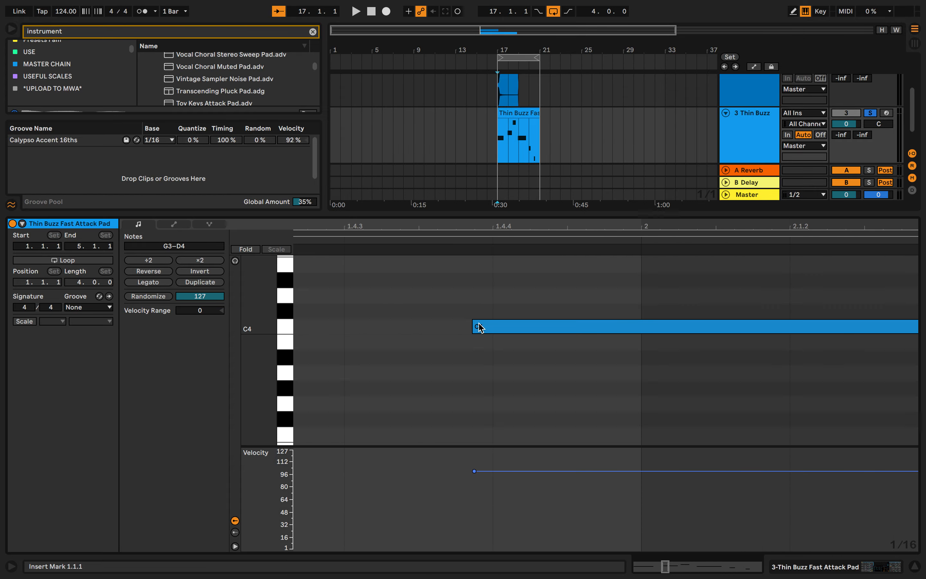
{"action": "scroll", "coordinate": [643, 326], "scroll_direction": "down", "scroll_amount": 5}
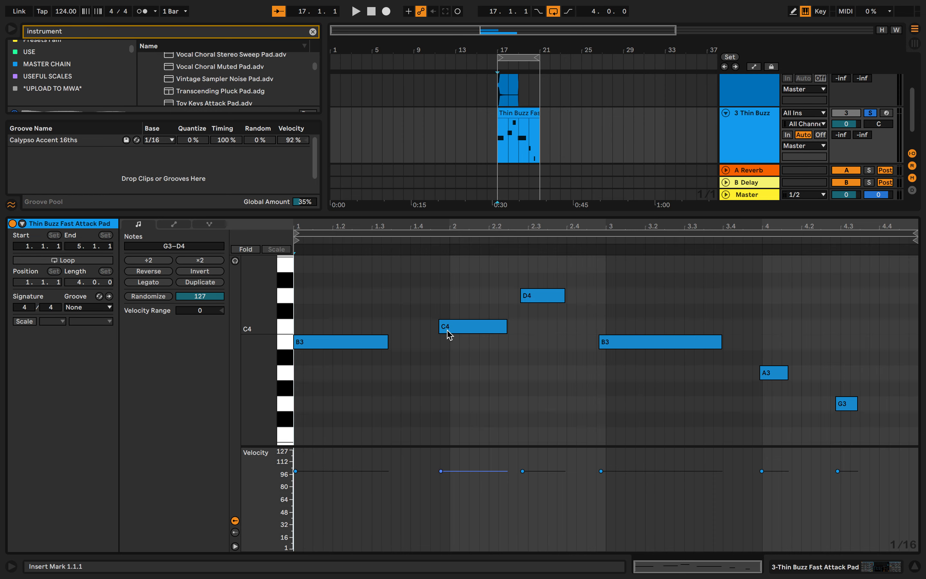
{"action": "scroll", "coordinate": [450, 335], "scroll_direction": "up", "scroll_amount": 4}
{"action": "scroll", "coordinate": [449, 335], "scroll_direction": "down", "scroll_amount": 4}
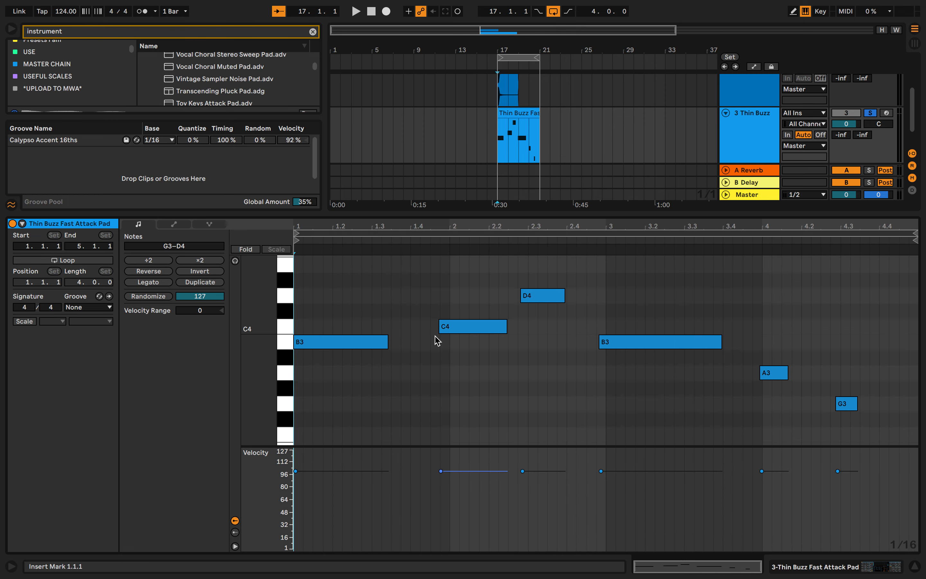
Select all notes in the clip and quantize their starts and ends to 1/32 at 100%
{"action": "left_click", "coordinate": [428, 317]}
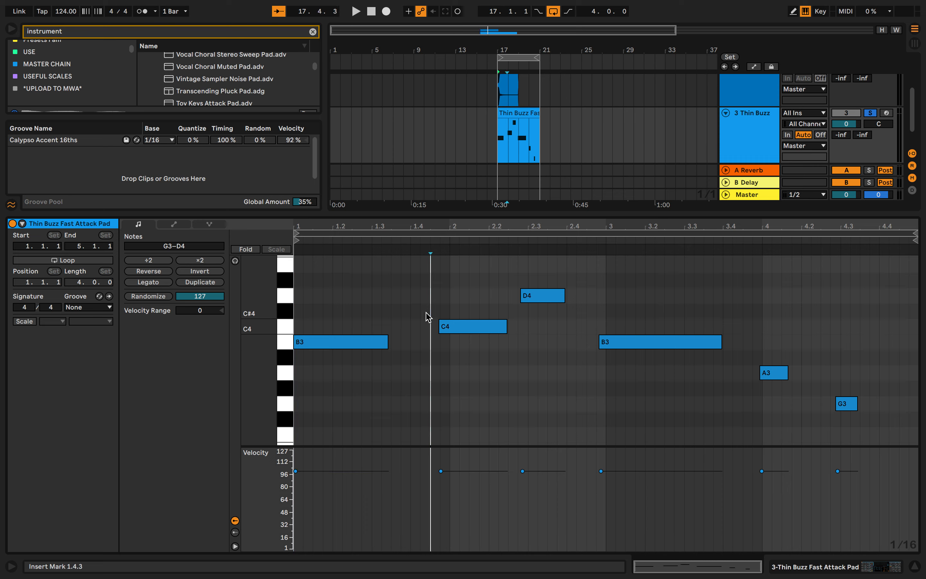
{"action": "key", "text": "super+a"}
{"action": "right_click", "coordinate": [429, 316]}
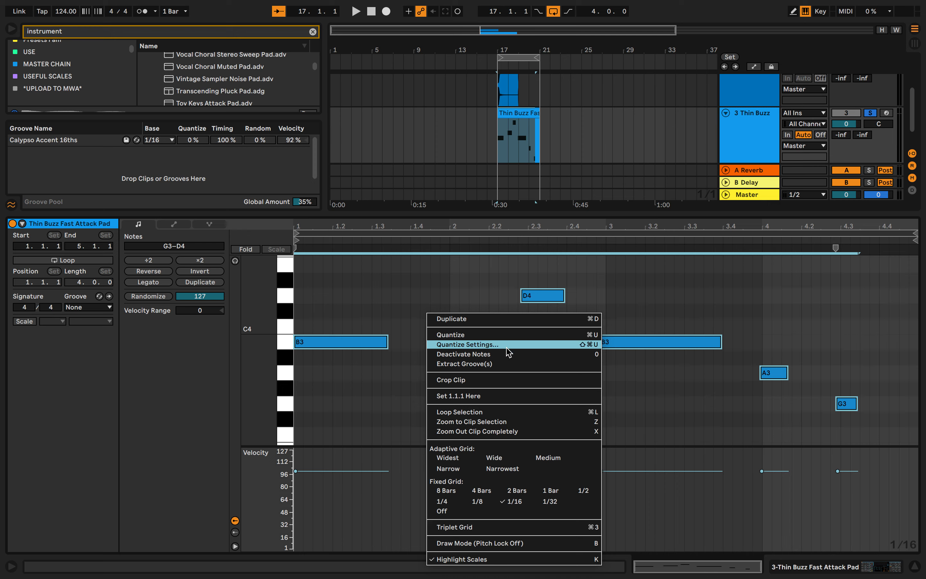
{"action": "left_click", "coordinate": [495, 348]}
{"action": "left_click_drag", "start_coordinate": [477, 242], "coordinate": [422, 204]}
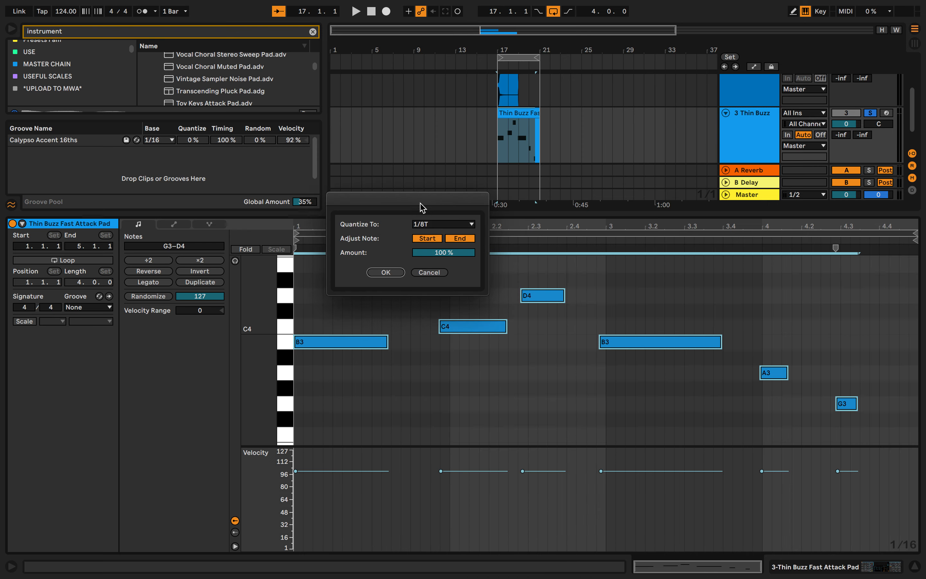
{"action": "left_click", "coordinate": [429, 224]}
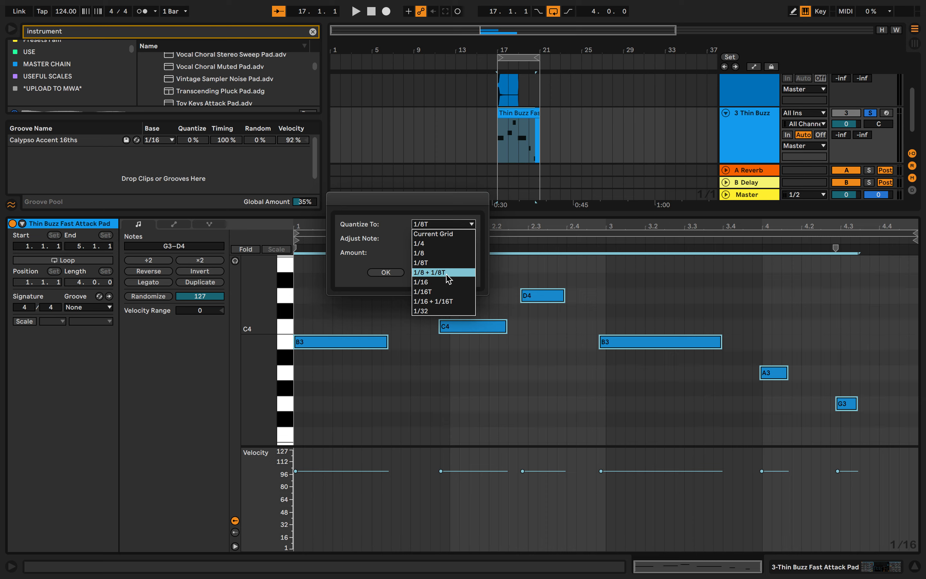
{"action": "left_click", "coordinate": [437, 311]}
{"action": "left_click", "coordinate": [393, 273]}
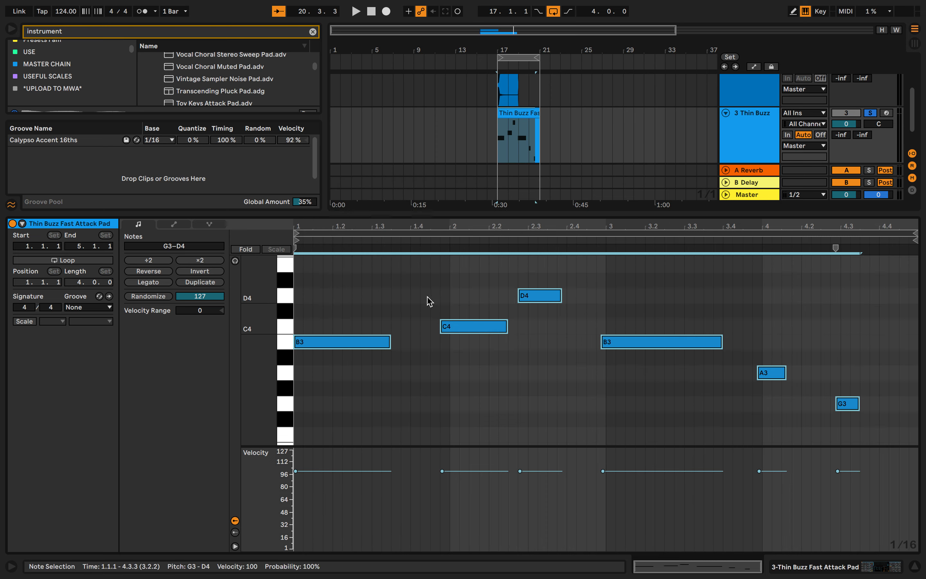
Quantize the selected notes to 1/16T and play the clip
{"action": "right_click", "coordinate": [434, 340]}
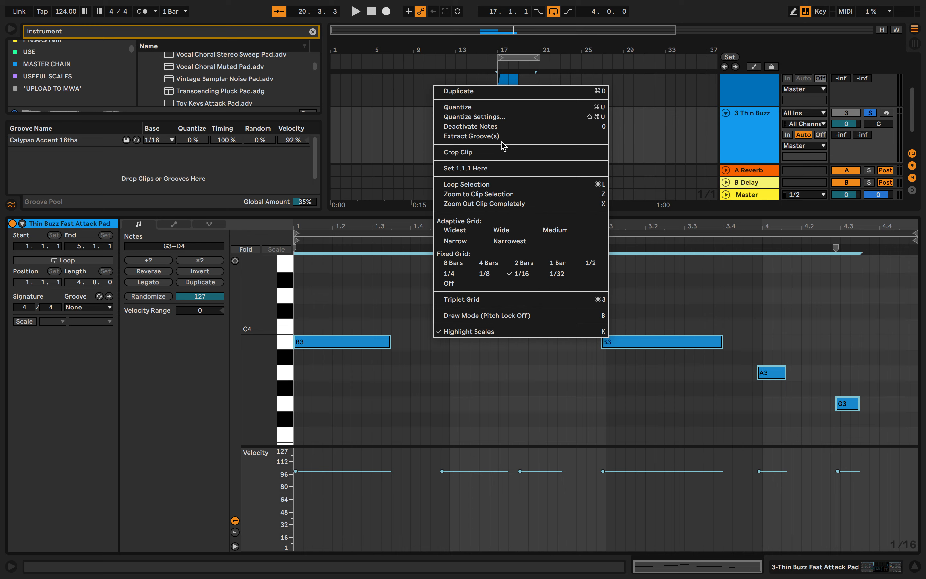
{"action": "left_click", "coordinate": [504, 117]}
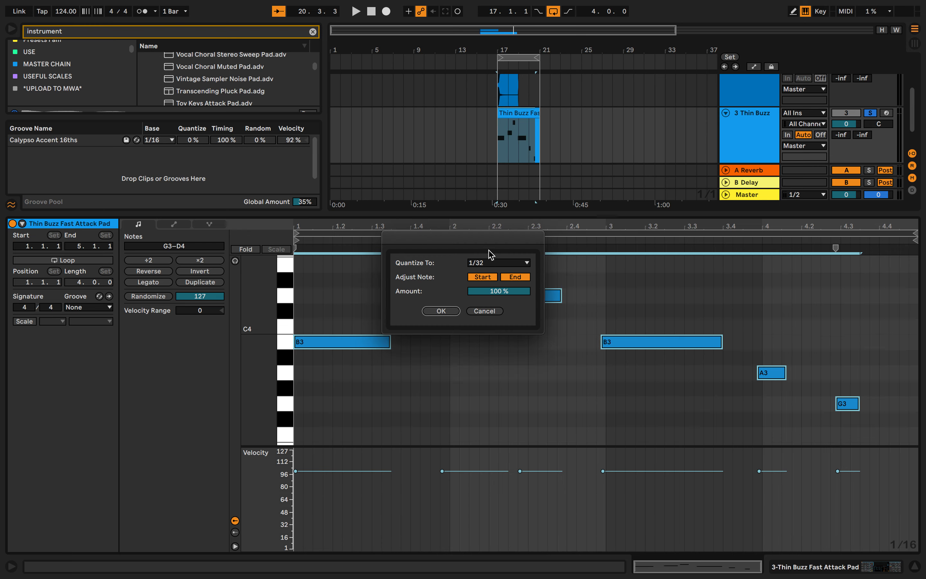
{"action": "left_click_drag", "start_coordinate": [491, 254], "coordinate": [515, 172]}
{"action": "left_click", "coordinate": [508, 191]}
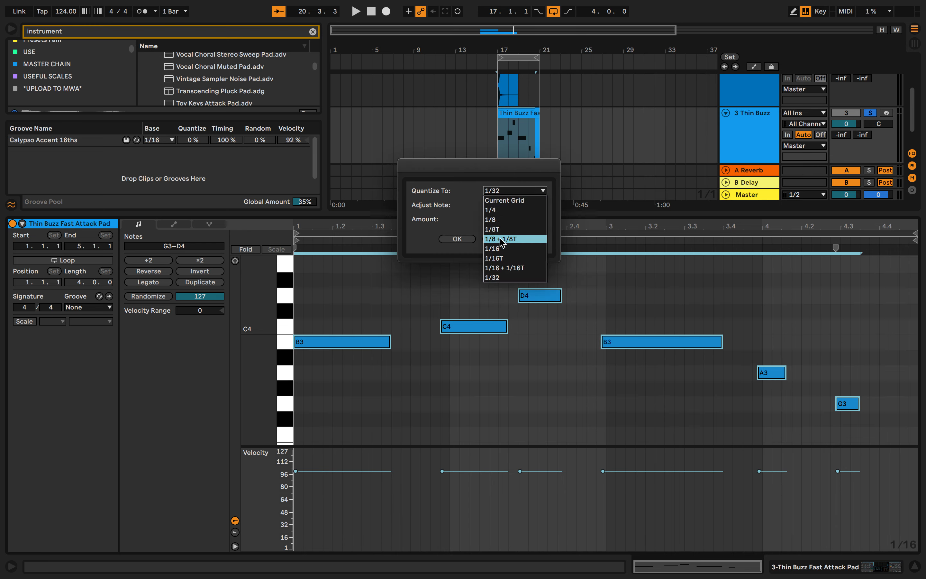
{"action": "left_click", "coordinate": [502, 261]}
{"action": "left_click", "coordinate": [457, 239]}
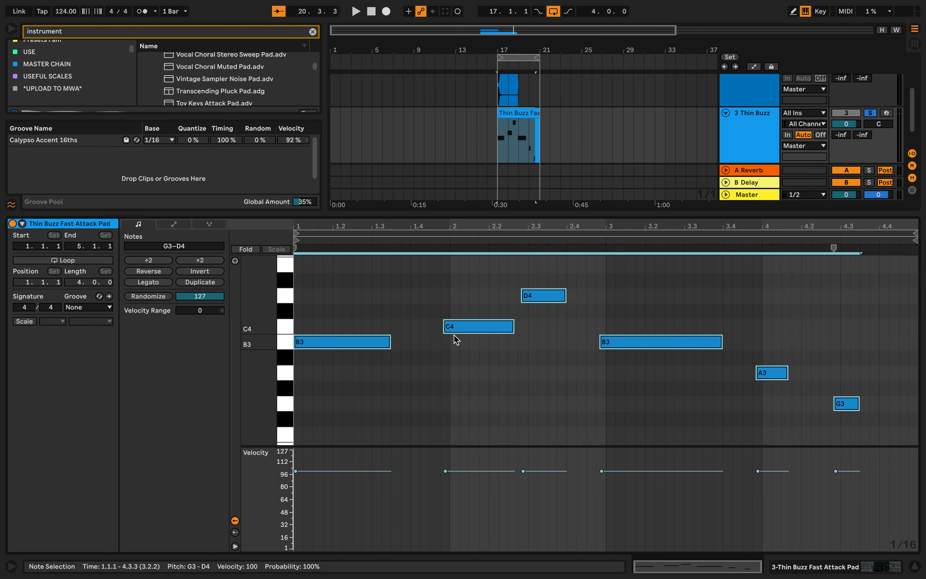
{"action": "key", "text": "space"}
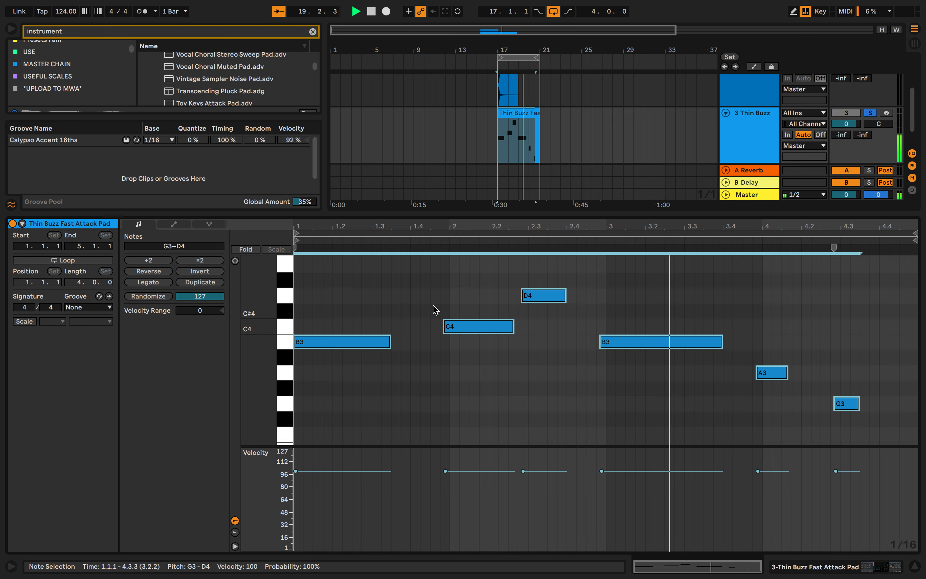
Quantize the starts and ends of the selected notes to 1/4 at 100%
{"action": "scroll", "coordinate": [451, 310], "scroll_direction": "up", "scroll_amount": 3}
{"action": "right_click", "coordinate": [449, 310]}
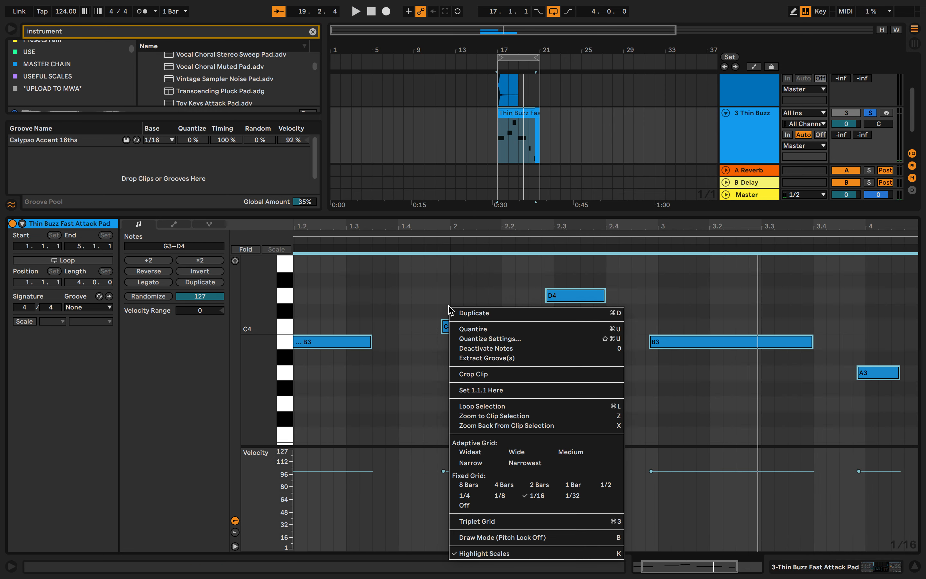
{"action": "left_click", "coordinate": [483, 342]}
{"action": "left_click", "coordinate": [498, 263]}
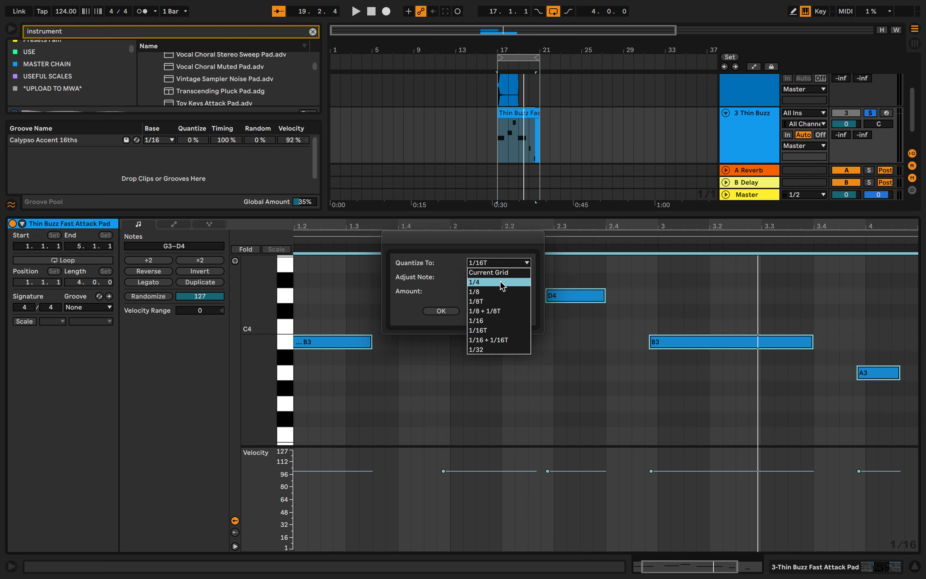
{"action": "left_click", "coordinate": [500, 275]}
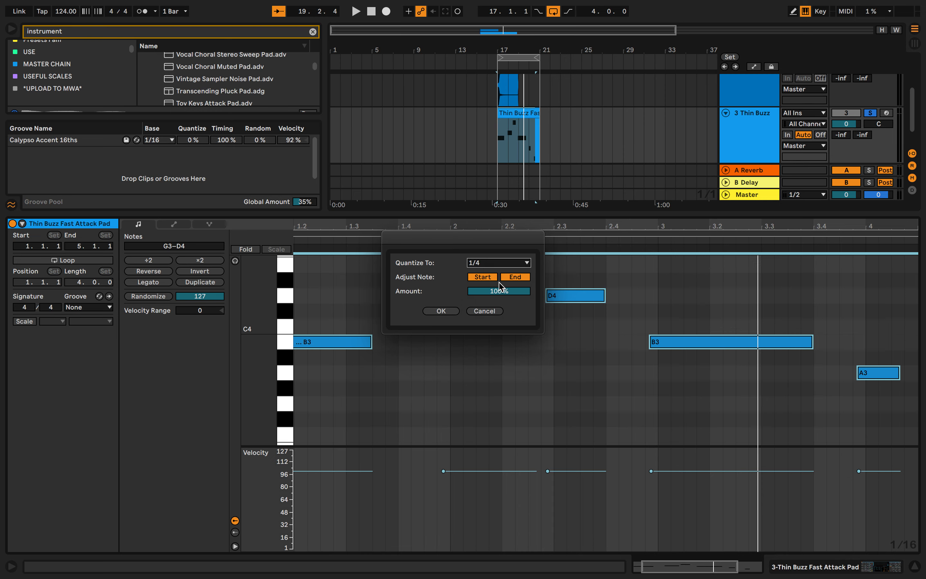
{"action": "left_click", "coordinate": [441, 311]}
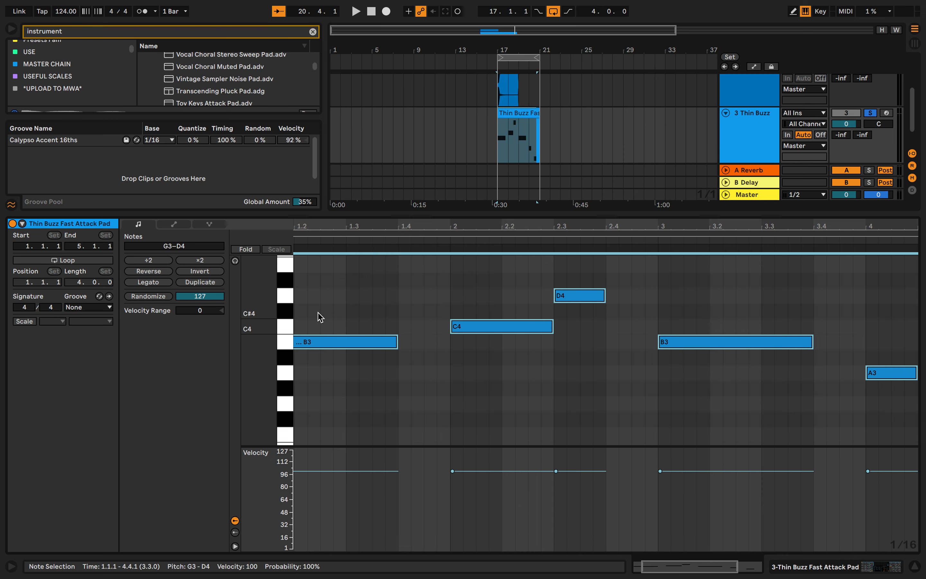
Play the quantized clip and examine how the C4 note's start lines up with the bar 2 grid line
{"action": "key", "text": "z"}
{"action": "key", "text": "space"}
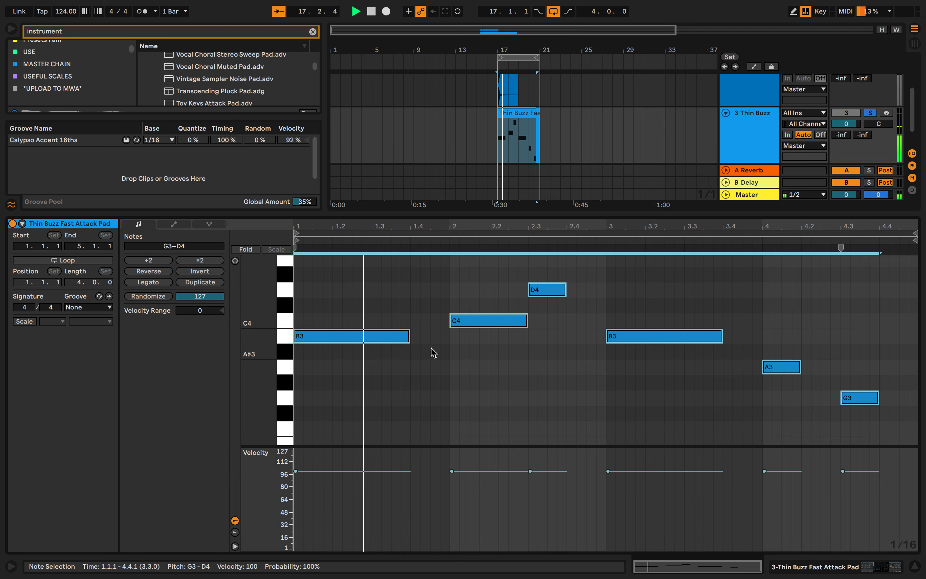
{"action": "key", "text": "plus"}
{"action": "scroll", "coordinate": [491, 340], "scroll_direction": "up", "scroll_amount": 5}
{"action": "scroll", "coordinate": [491, 340], "scroll_direction": "right", "scroll_amount": 3}
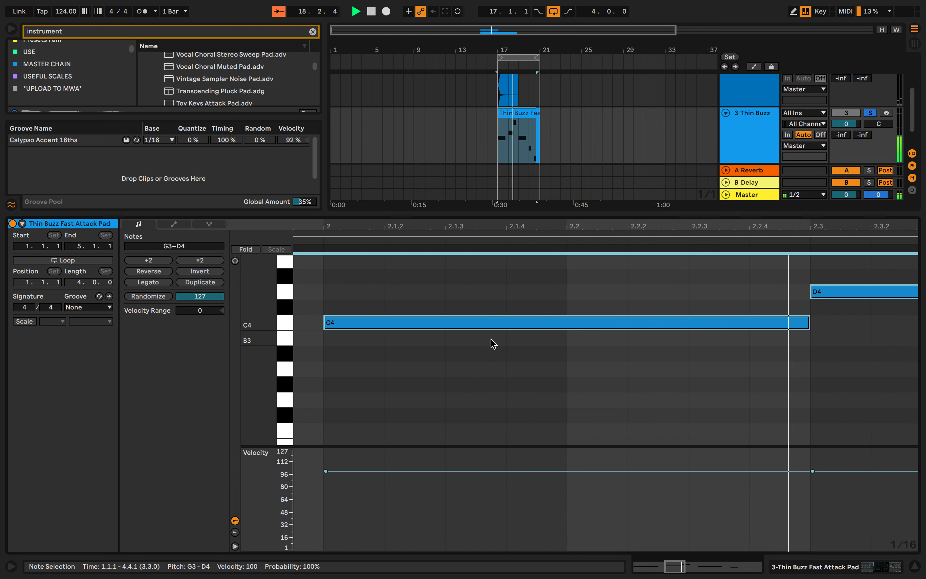
{"action": "scroll", "coordinate": [491, 340], "scroll_direction": "left", "scroll_amount": 2}
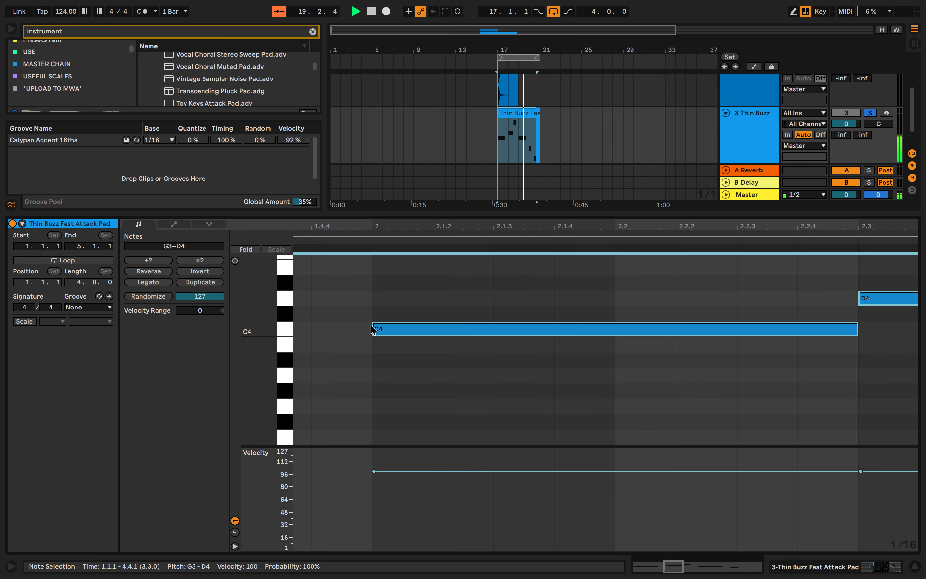
{"action": "key", "text": "z"}
{"action": "key", "text": "space"}
{"action": "scroll", "coordinate": [373, 330], "scroll_direction": "up", "scroll_amount": 3}
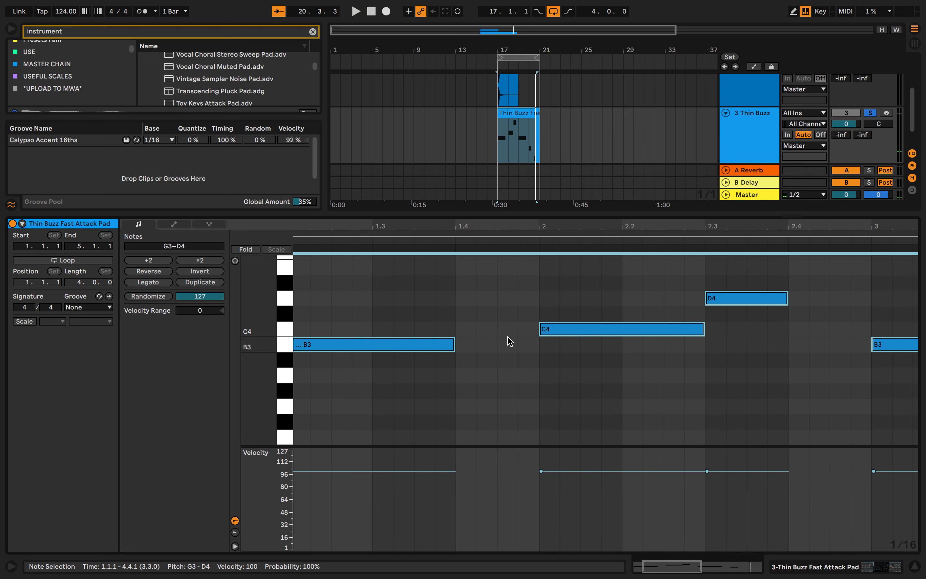
{"action": "scroll", "coordinate": [535, 335], "scroll_direction": "up", "scroll_amount": 3}
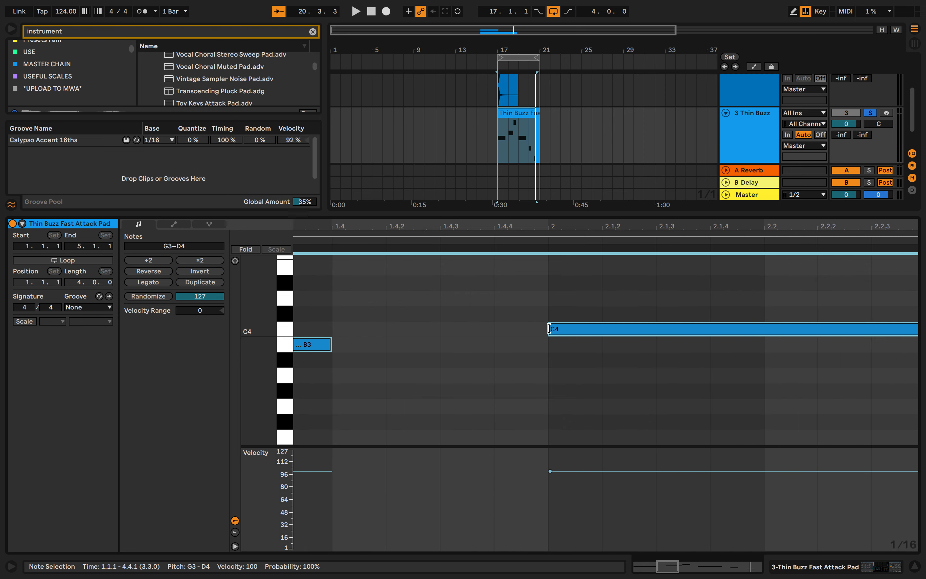
Extend the starts of all selected notes slightly ahead of their grid lines, deselect them and play the clip
{"action": "left_click_drag", "start_coordinate": [549, 328], "coordinate": [534, 329]}
{"action": "left_click", "coordinate": [530, 358]}
{"action": "scroll", "coordinate": [530, 358], "scroll_direction": "down", "scroll_amount": 5}
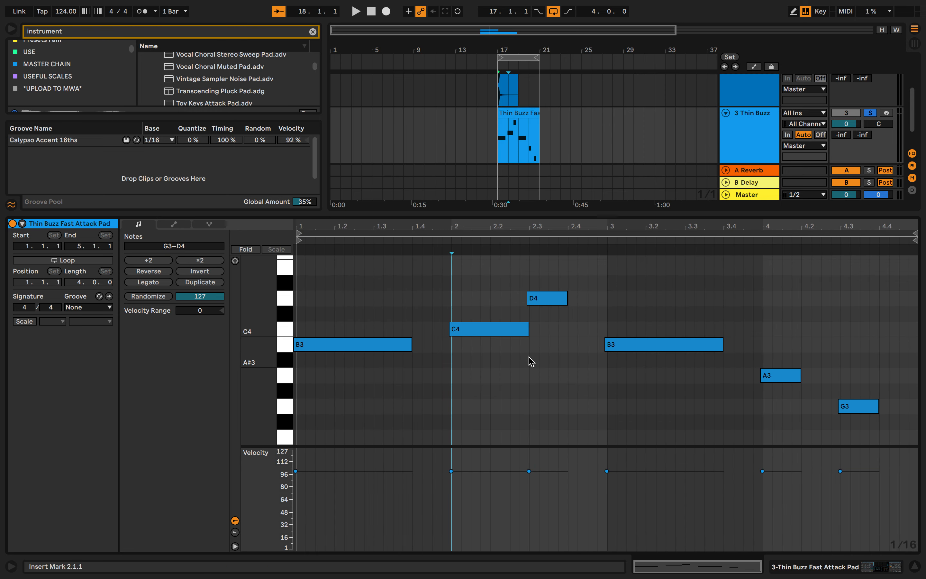
{"action": "scroll", "coordinate": [528, 292], "scroll_direction": "up", "scroll_amount": 4}
{"action": "scroll", "coordinate": [528, 292], "scroll_direction": "down", "scroll_amount": 4}
{"action": "key", "text": "space"}
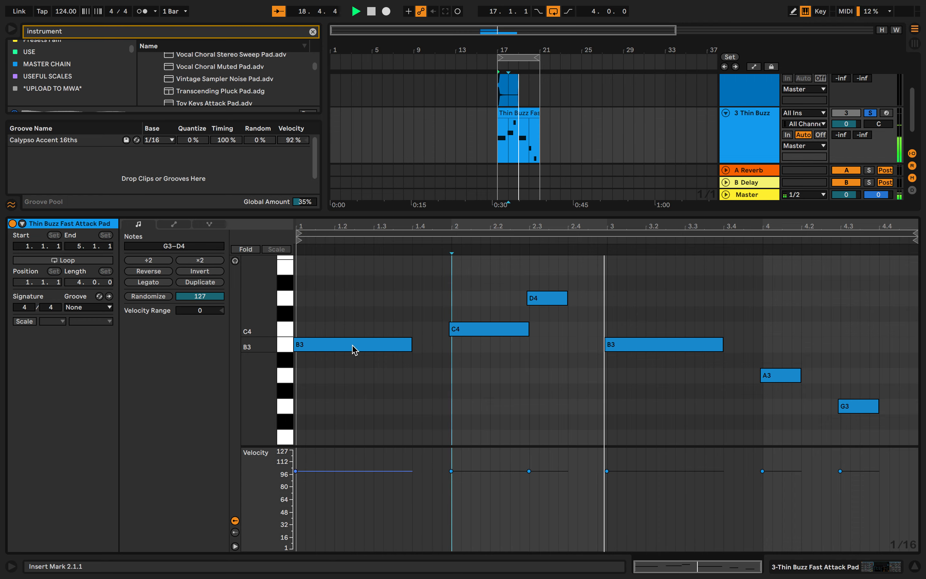
{"action": "key", "text": "space"}
Nudge the first B3 note slightly later so it starts at 1.1.1, and deselect it
{"action": "mouse_move", "coordinate": [352, 347]}
{"action": "left_mouse_down"}
{"action": "mouse_move", "coordinate": [376, 353]}
{"action": "mouse_move", "coordinate": [354, 347]}
{"action": "left_mouse_up"}
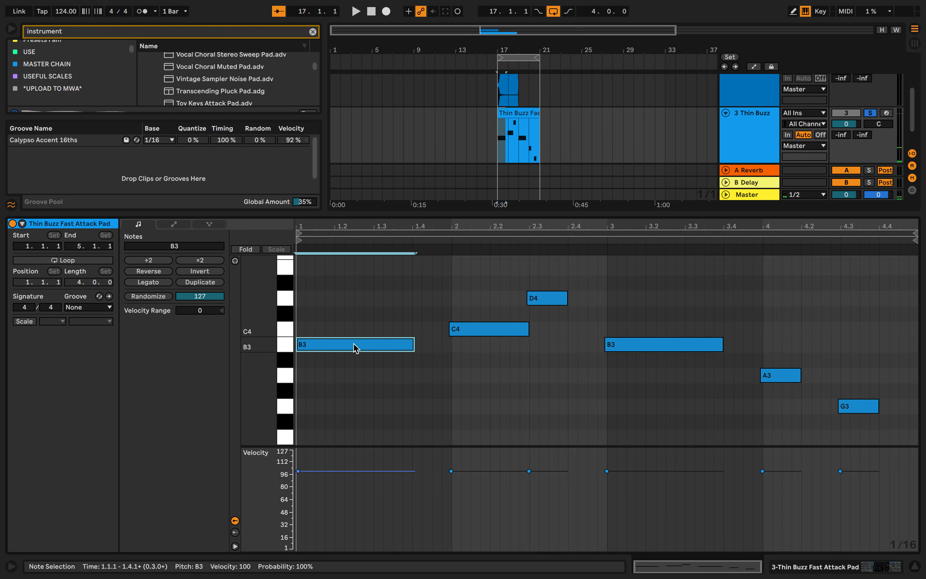
{"action": "scroll", "coordinate": [354, 348], "scroll_direction": "up", "scroll_amount": 15}
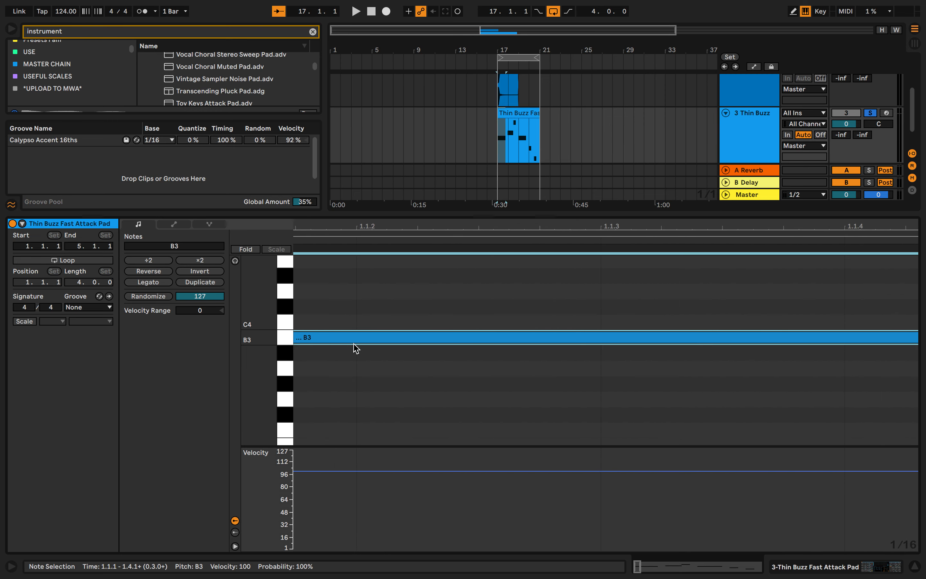
{"action": "scroll", "coordinate": [356, 347], "scroll_direction": "down", "scroll_amount": 15}
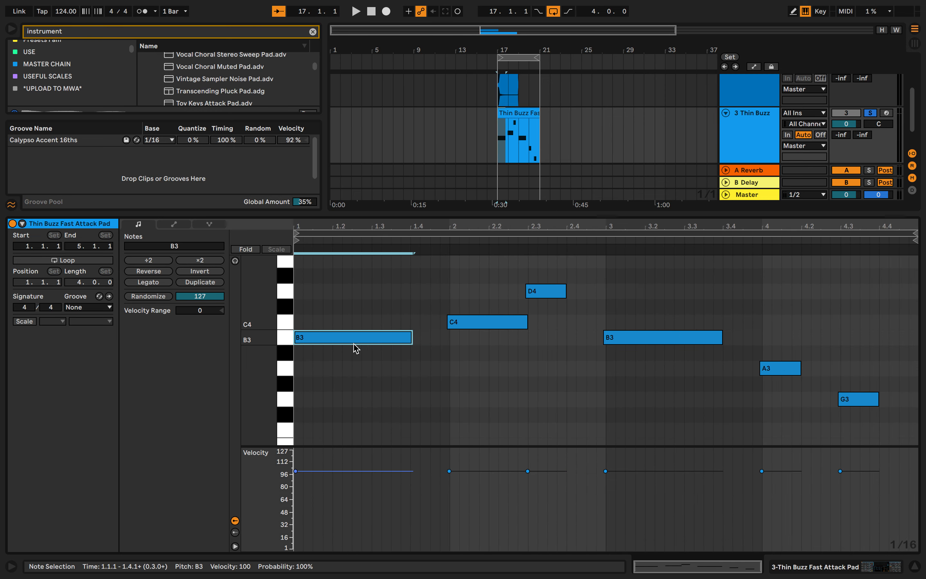
{"action": "left_click", "coordinate": [510, 337]}
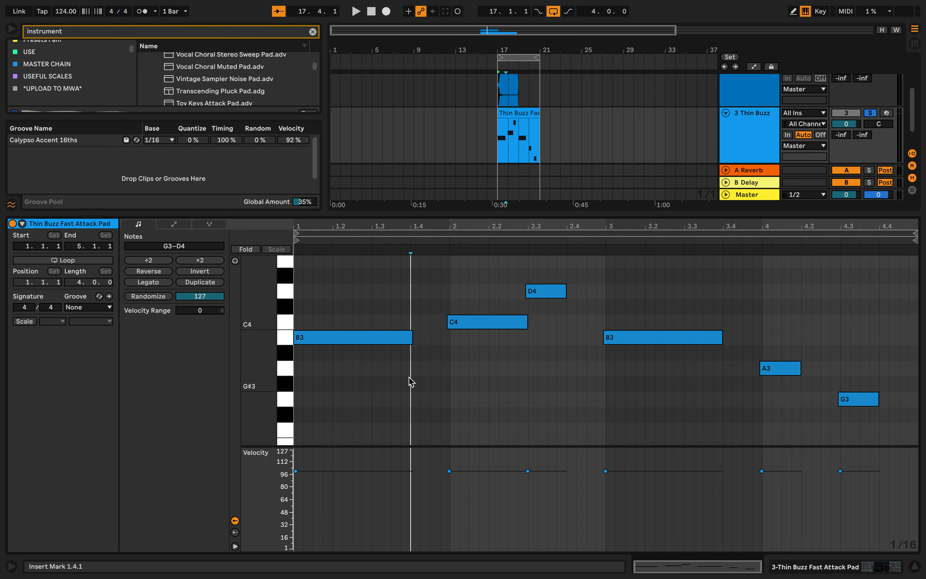
Show the Chance lane, set the chance of all notes to 63% and play the clip
{"action": "key", "text": "ctrl+a"}
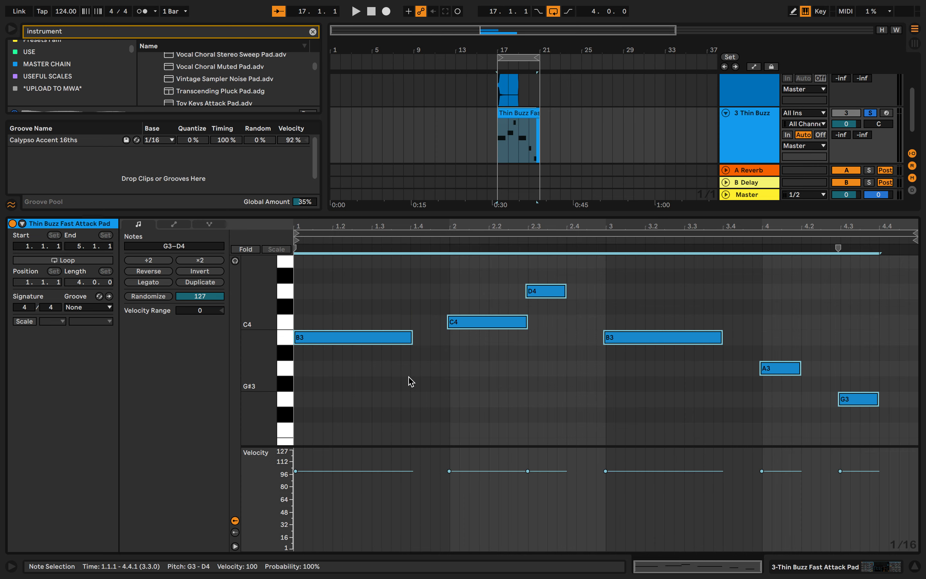
{"action": "left_click", "coordinate": [235, 533]}
{"action": "left_click_drag", "start_coordinate": [326, 539], "coordinate": [327, 543]}
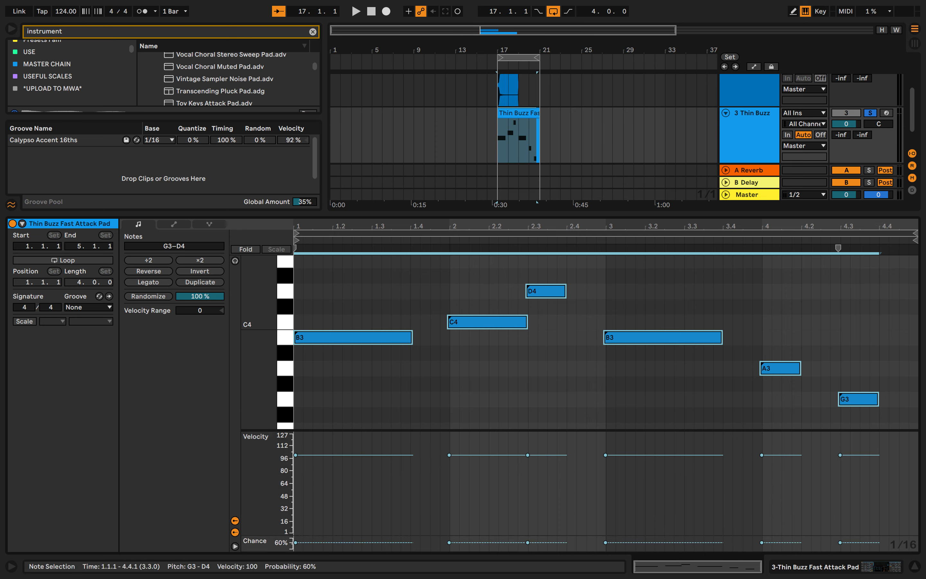
{"action": "key", "text": "space"}
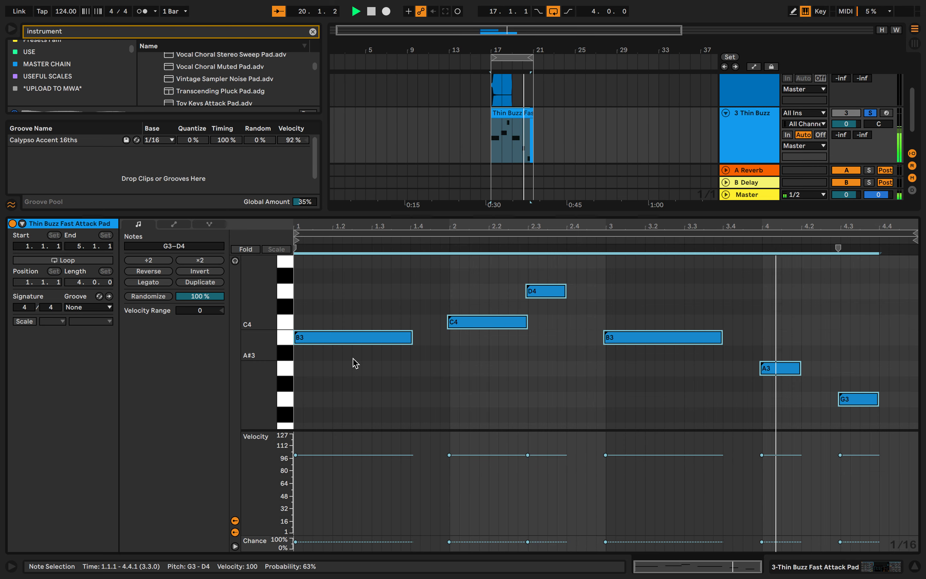
{"action": "key", "text": "space"}
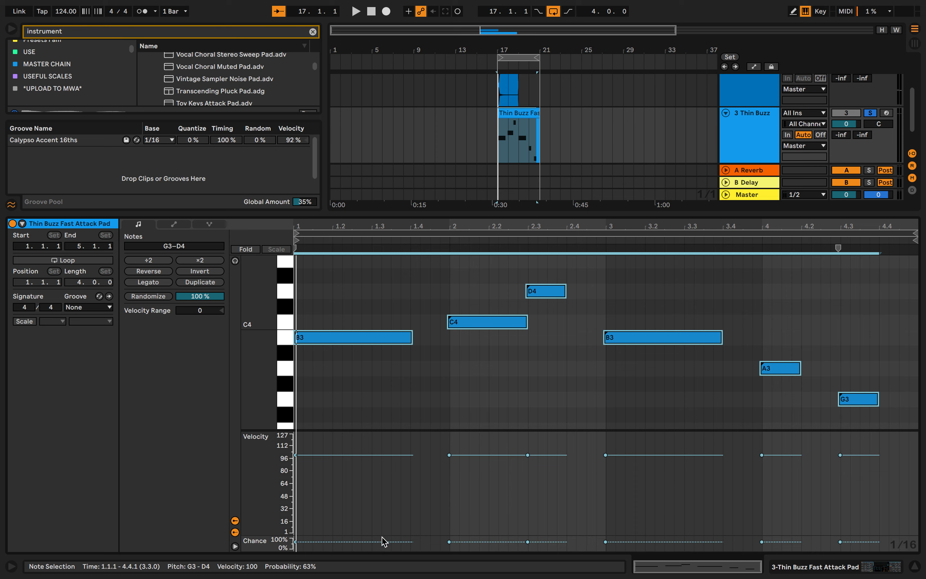
Set the randomize amount to 56%, randomize the notes' chance values repeatedly and play the clip
{"action": "left_click_drag", "start_coordinate": [205, 300], "coordinate": [205, 314]}
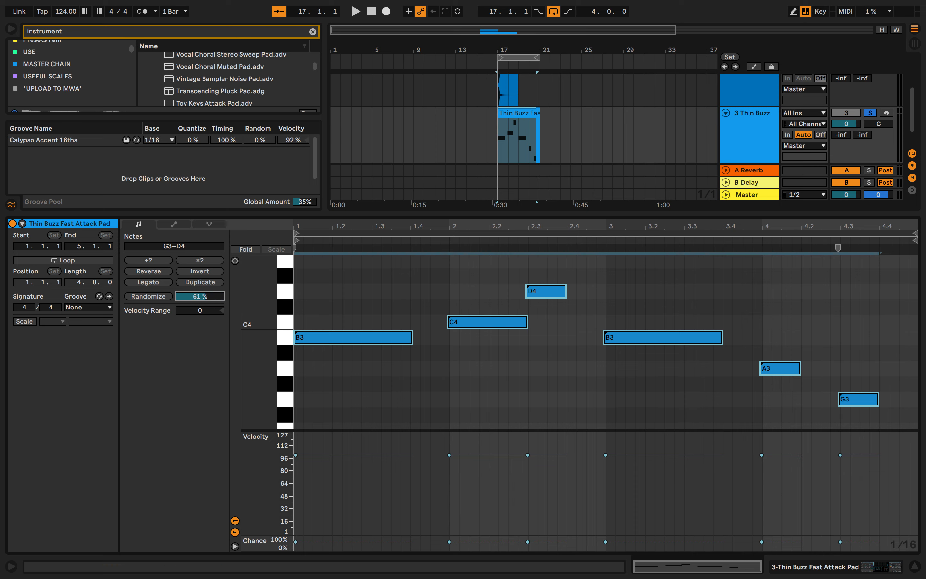
{"action": "left_click", "coordinate": [148, 296]}
{"action": "left_click", "coordinate": [148, 296]}
{"action": "left_click", "coordinate": [148, 296]}
{"action": "left_click", "coordinate": [148, 296]}
{"action": "left_click", "coordinate": [147, 295]}
{"action": "left_click", "coordinate": [147, 296]}
{"action": "left_click", "coordinate": [148, 296]}
{"action": "left_click", "coordinate": [147, 296]}
{"action": "left_click", "coordinate": [147, 296]}
{"action": "left_click", "coordinate": [147, 296]}
{"action": "left_click", "coordinate": [148, 296]}
{"action": "left_click", "coordinate": [147, 296]}
{"action": "left_click", "coordinate": [148, 296]}
{"action": "left_click", "coordinate": [148, 296]}
{"action": "left_click", "coordinate": [163, 297]}
{"action": "left_click", "coordinate": [163, 296]}
{"action": "key", "text": "space"}
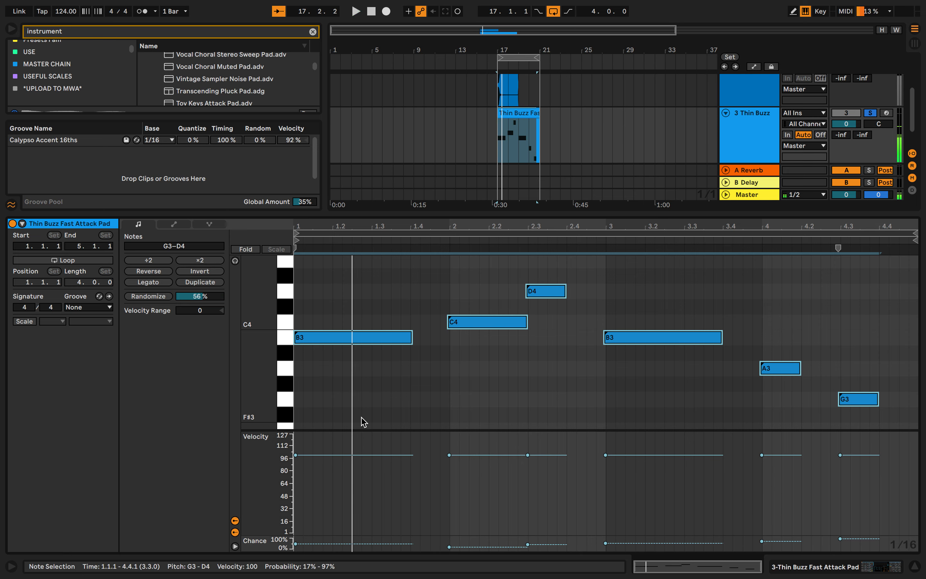
Select all notes, randomize their chance values again and set their Velocity Range to -69
{"action": "left_click", "coordinate": [363, 539]}
{"action": "left_click_drag", "start_coordinate": [366, 403], "coordinate": [884, 244]}
{"action": "left_click", "coordinate": [165, 297]}
{"action": "left_click_drag", "start_coordinate": [201, 310], "coordinate": [203, 305]}
{"action": "left_click", "coordinate": [162, 300]}
{"action": "left_click_drag", "start_coordinate": [205, 316], "coordinate": [205, 356]}
{"action": "left_click", "coordinate": [166, 297]}
Play the clip with the randomized chance and velocity range, and save the Set
{"action": "key", "text": "space"}
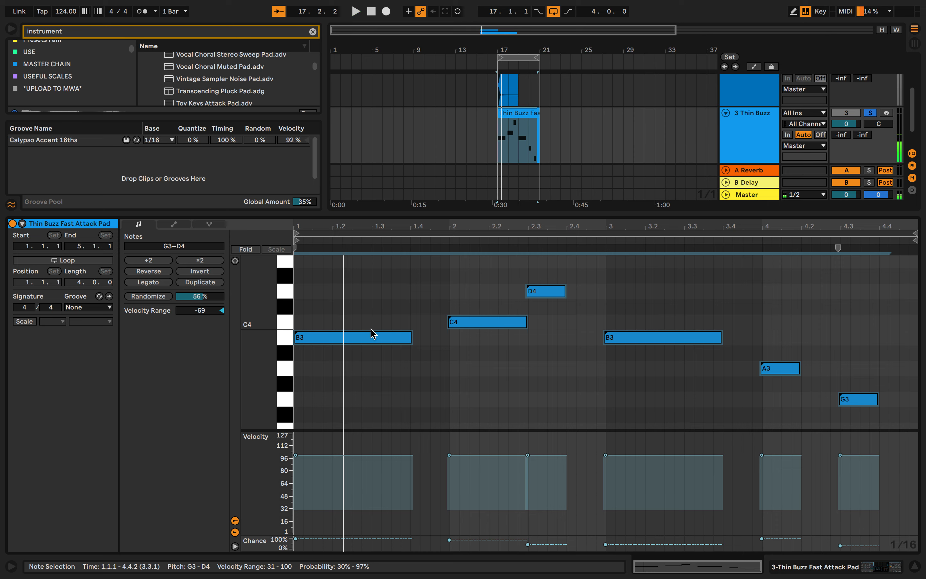
{"action": "key", "text": "ctrl+s"}
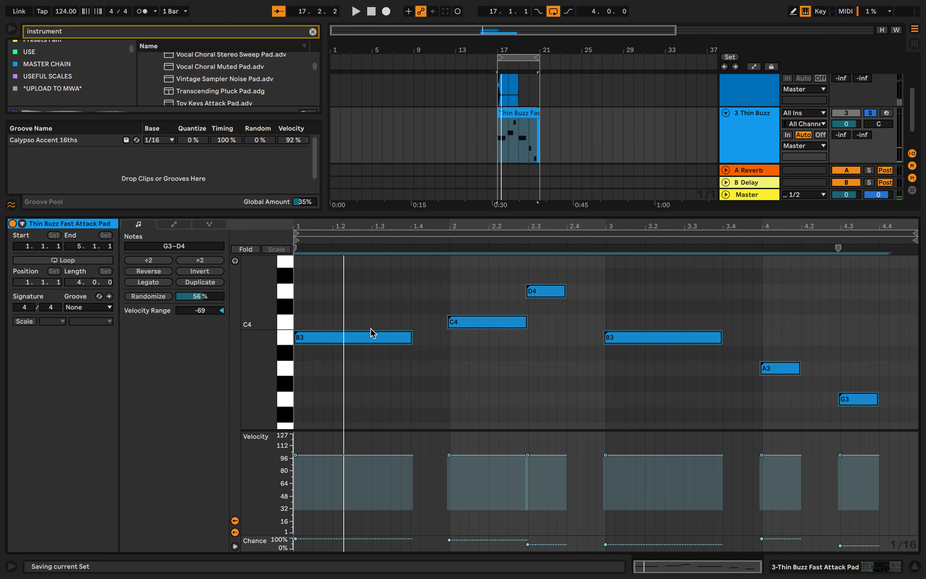
{"action": "left_click", "coordinate": [384, 311]}
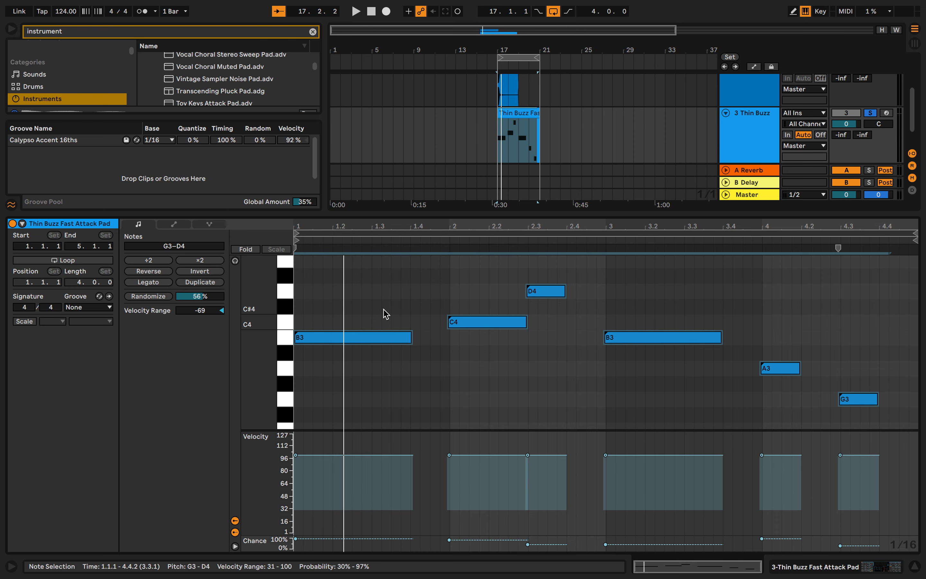